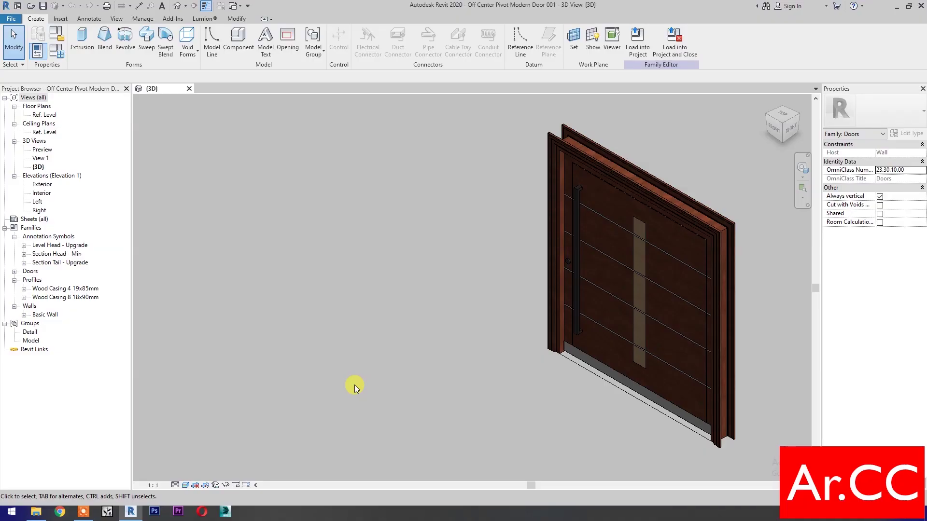
# - Flex the door at a 70° opening angle in Family Types, then return it to 0°
pyautogui.click(60, 50)
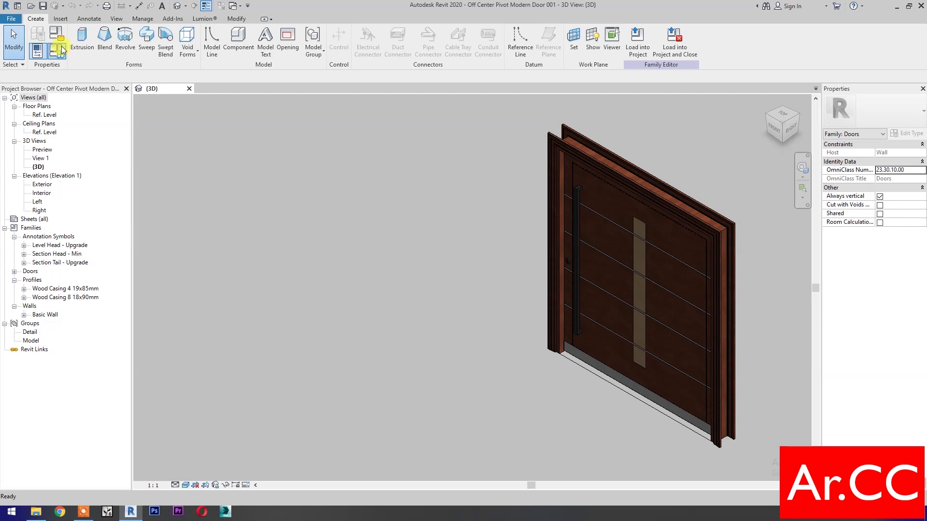
pyautogui.scroll(-10, 215, 372)
pyautogui.click(219, 389)
pyautogui.write('70')
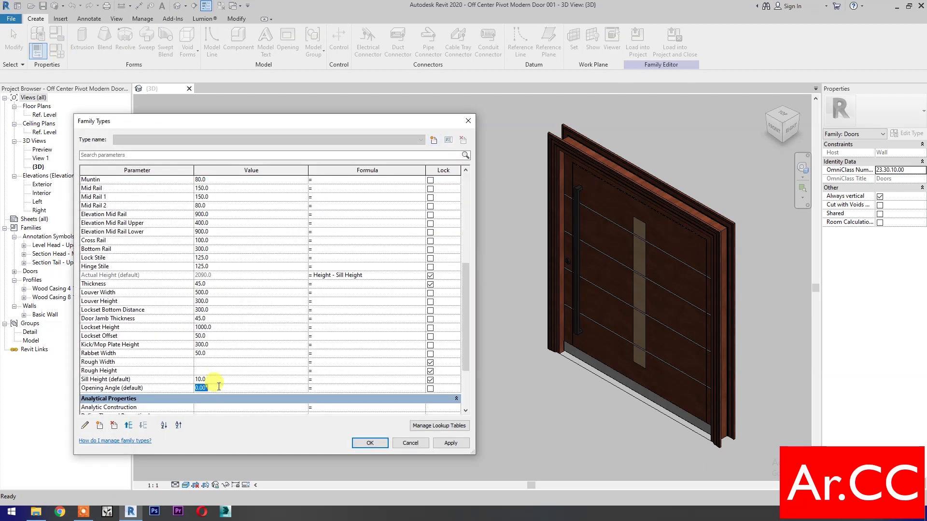
pyautogui.click(450, 443)
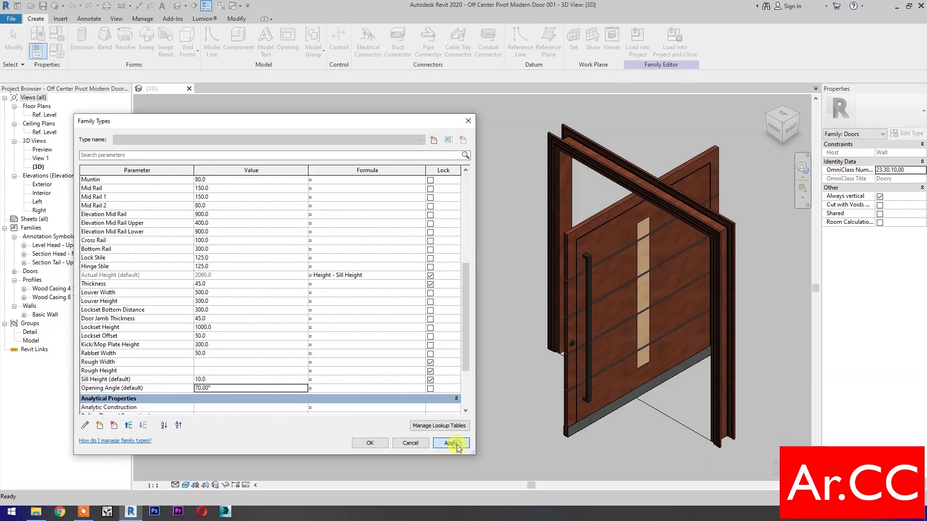
pyautogui.click(451, 443)
pyautogui.click(234, 389)
pyautogui.write('0')
pyautogui.click(451, 443)
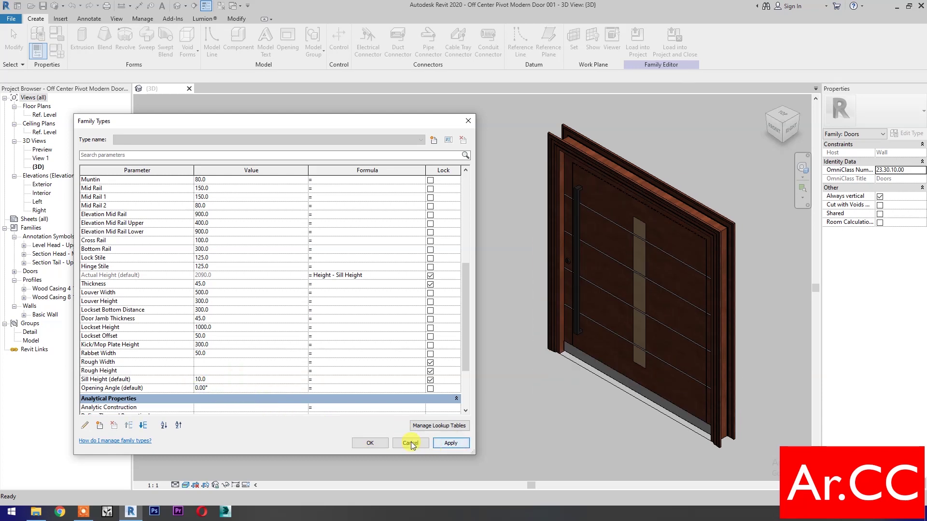
pyautogui.click(370, 443)
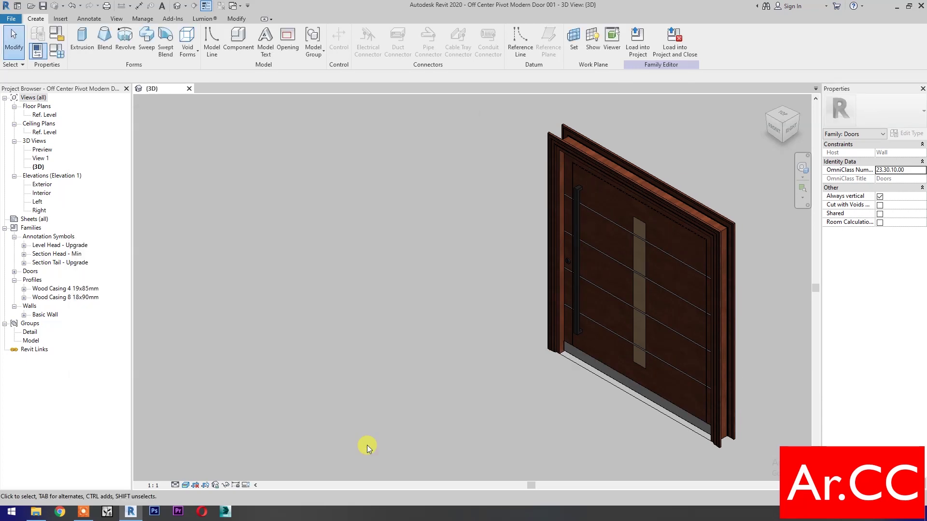
# - In the Ref. Level plan, remove the EQ constraint so both halves read 900
pyautogui.doubleClick(46, 115)
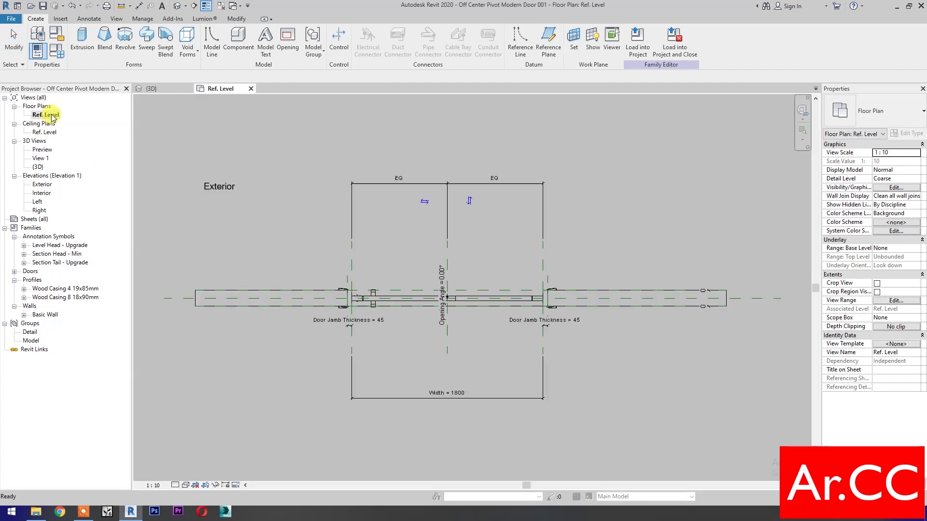
pyautogui.click(442, 322)
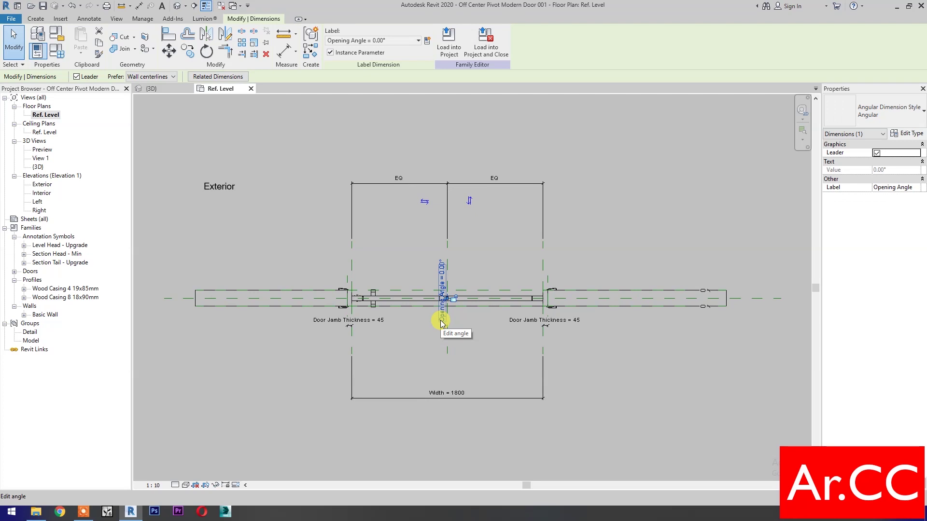
pyautogui.press('Escape')
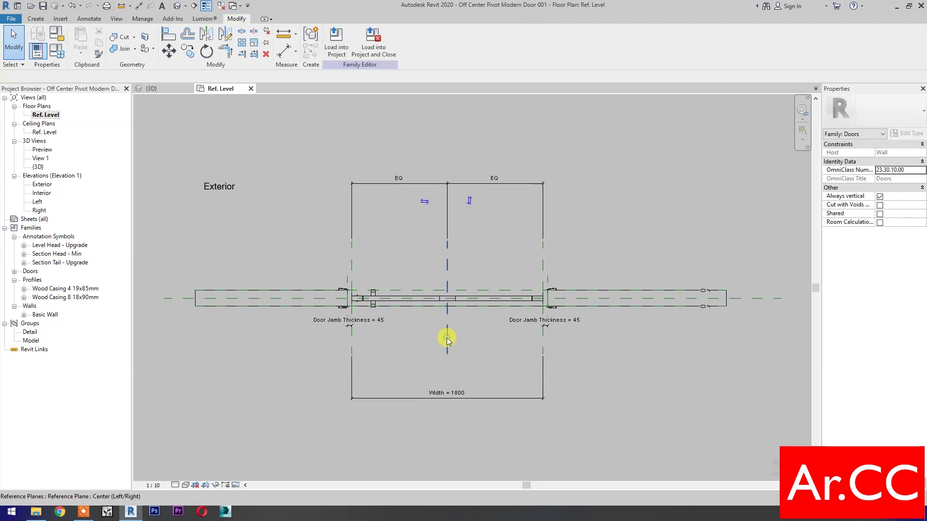
pyautogui.click(447, 338)
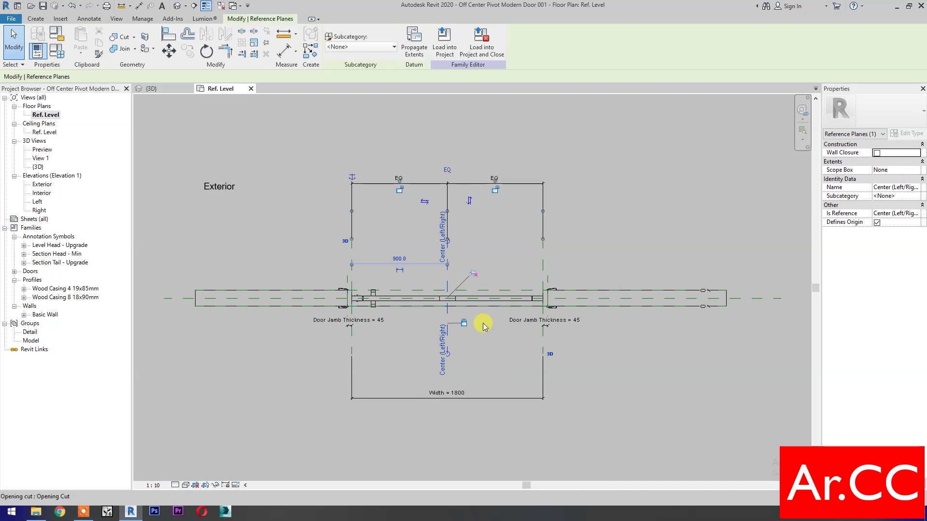
pyautogui.click(484, 340)
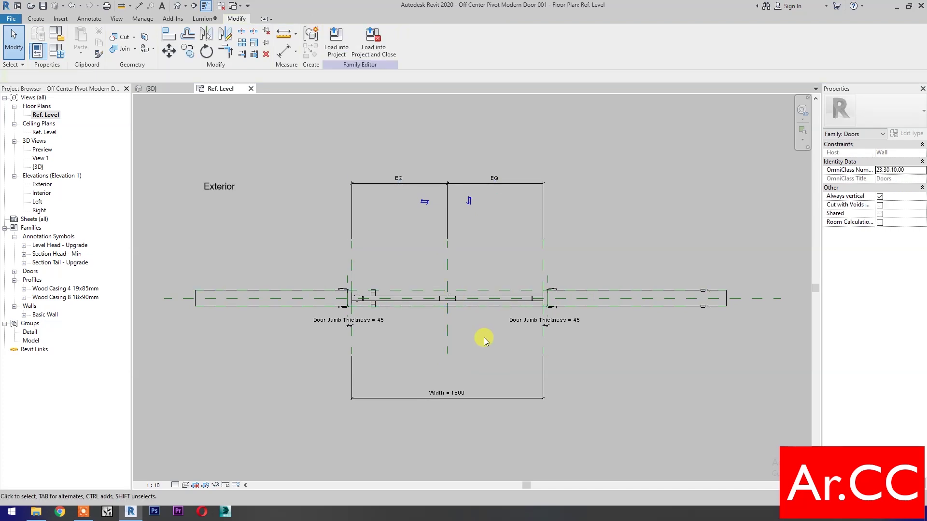
pyautogui.click(481, 186)
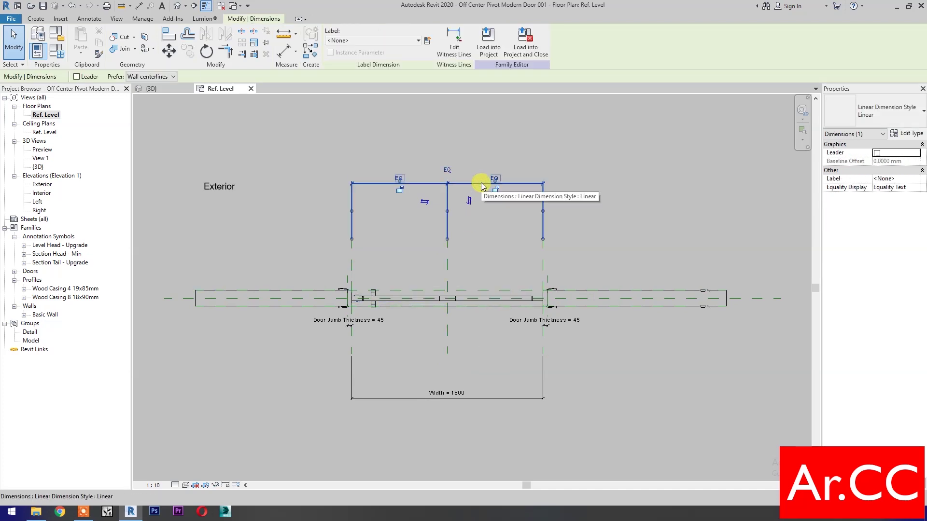
pyautogui.click(447, 173)
# - Add an aligned 900 dimension from the Center reference plane to the right plane
pyautogui.press('d')
pyautogui.press('i')
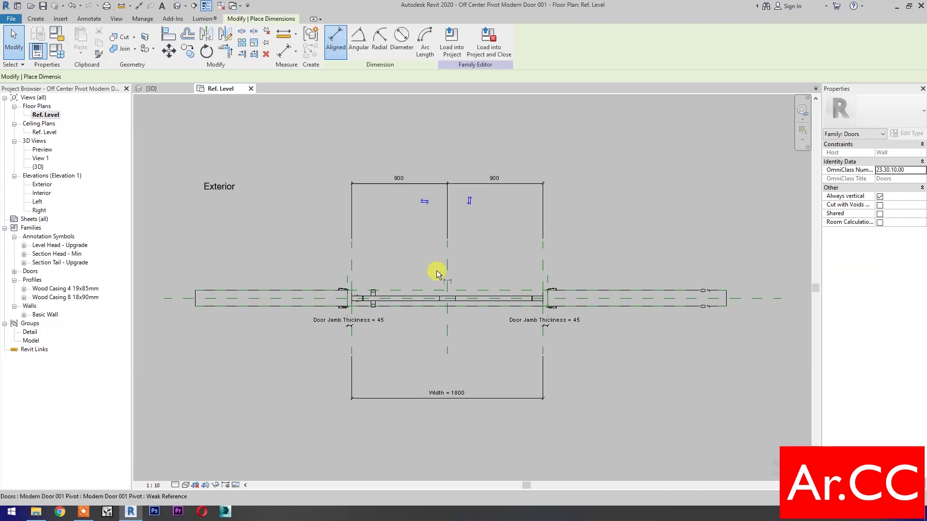
pyautogui.click(445, 256)
pyautogui.click(543, 248)
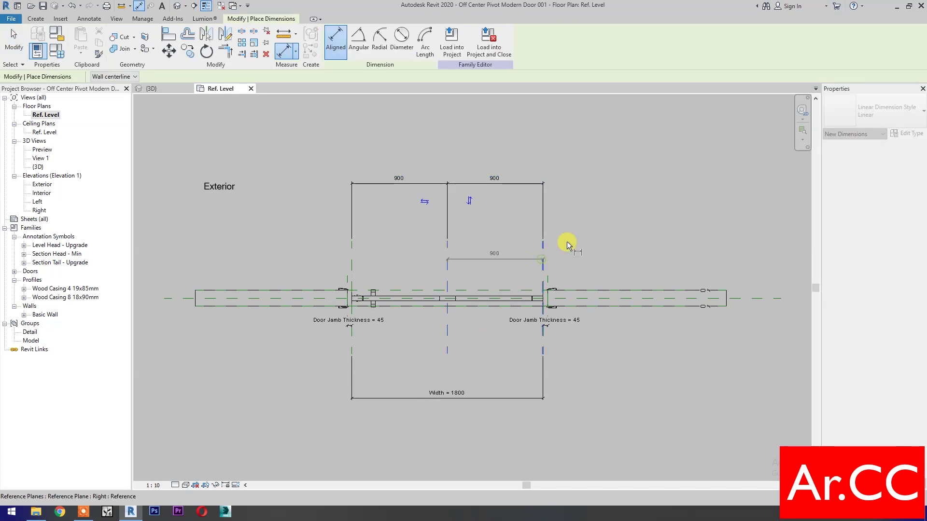
pyautogui.click(568, 244)
pyautogui.press('Escape')
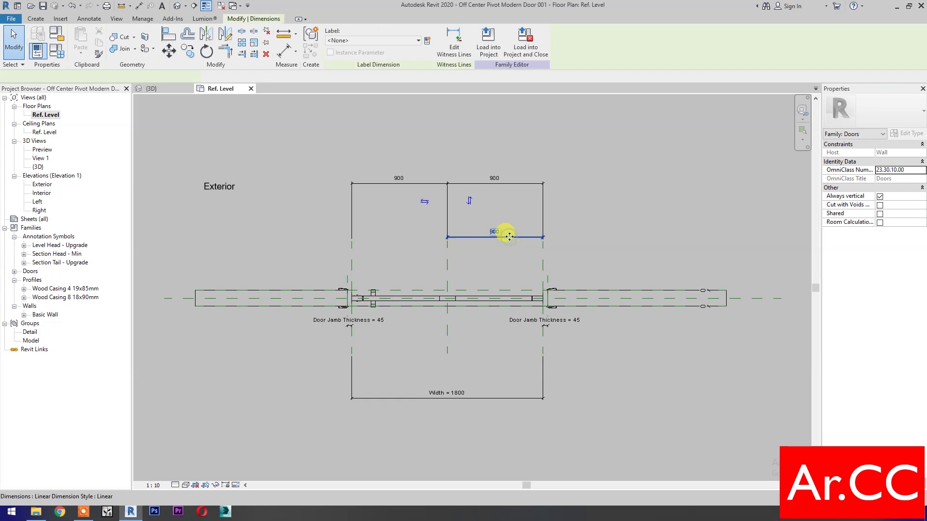
# - Label that dimension with a new Pivot Offset parameter set to 400 and open the nested door family
pyautogui.click(427, 41)
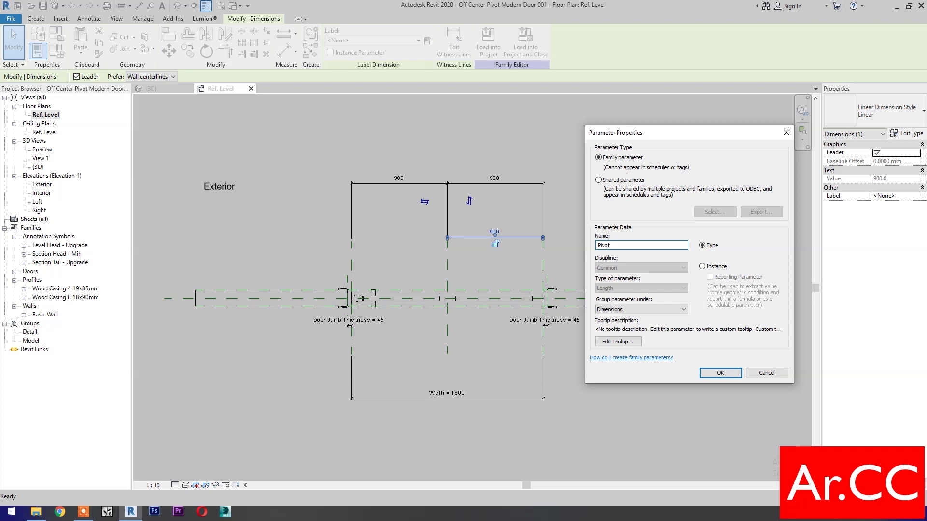
pyautogui.click(716, 376)
pyautogui.click(501, 347)
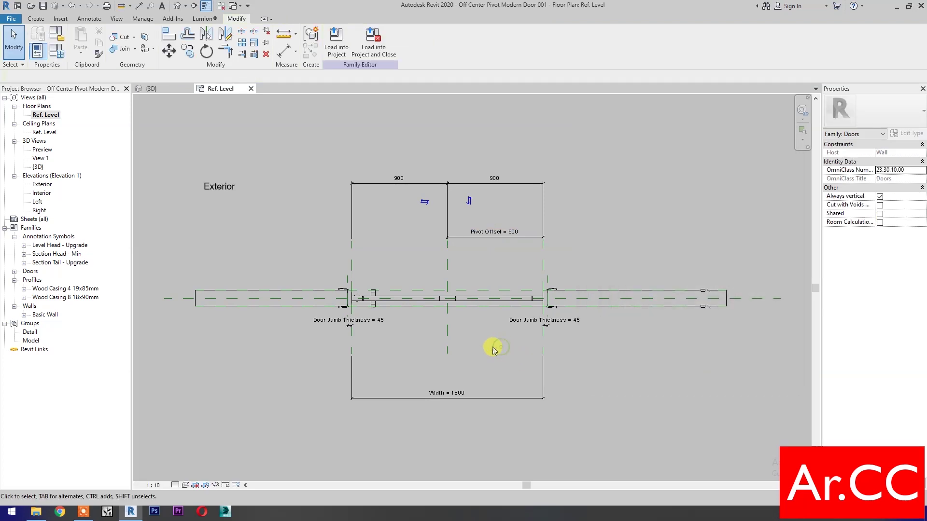
pyautogui.click(448, 331)
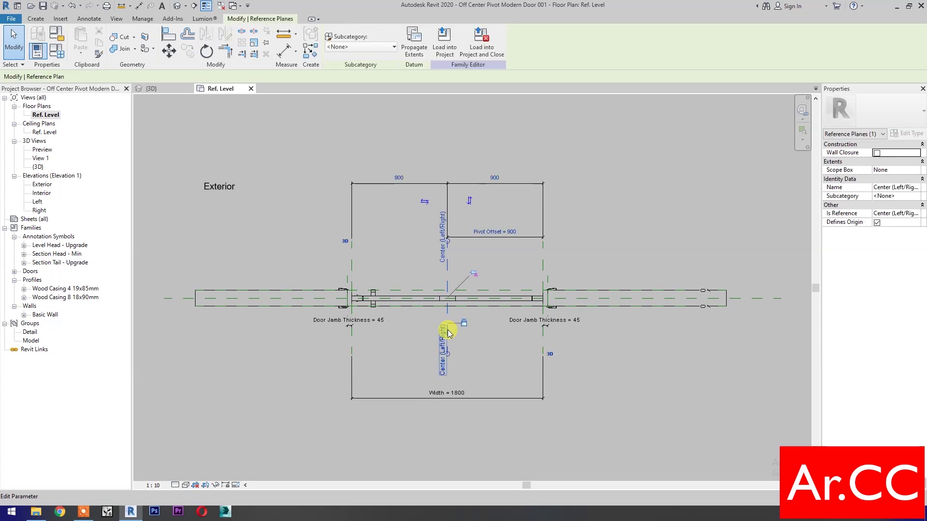
pyautogui.click(506, 234)
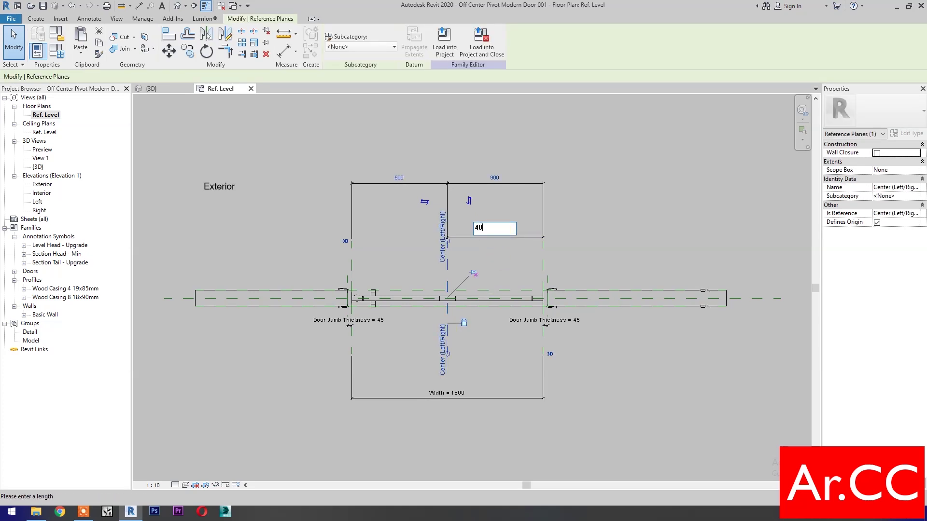
pyautogui.press('Return')
pyautogui.click(621, 222)
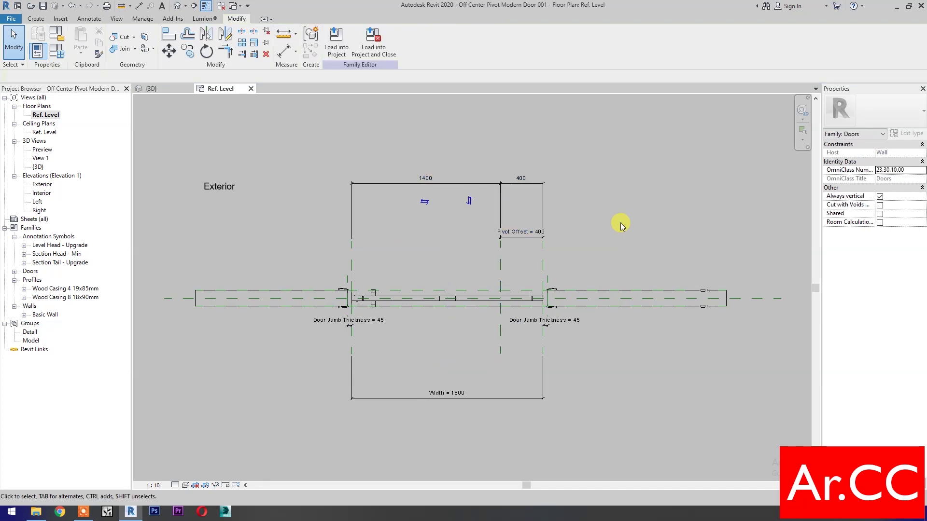
pyautogui.click(451, 300)
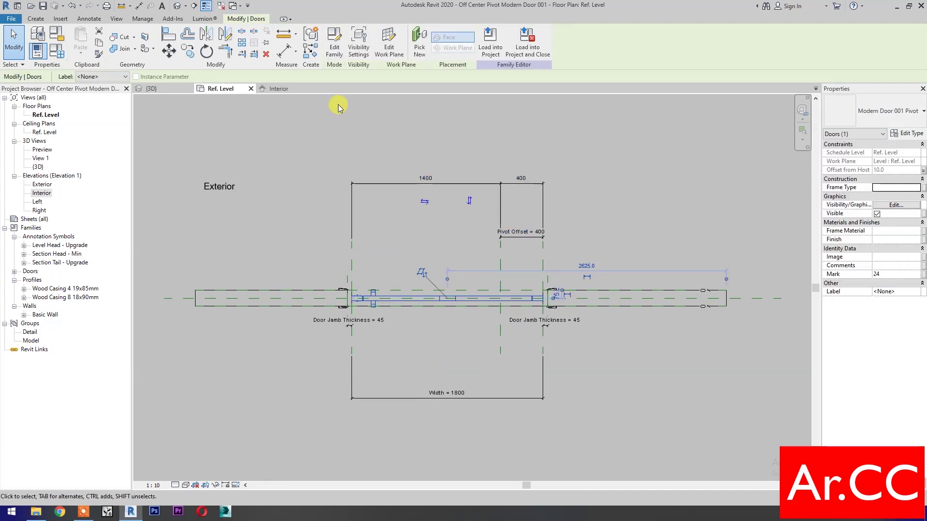
pyautogui.click(334, 48)
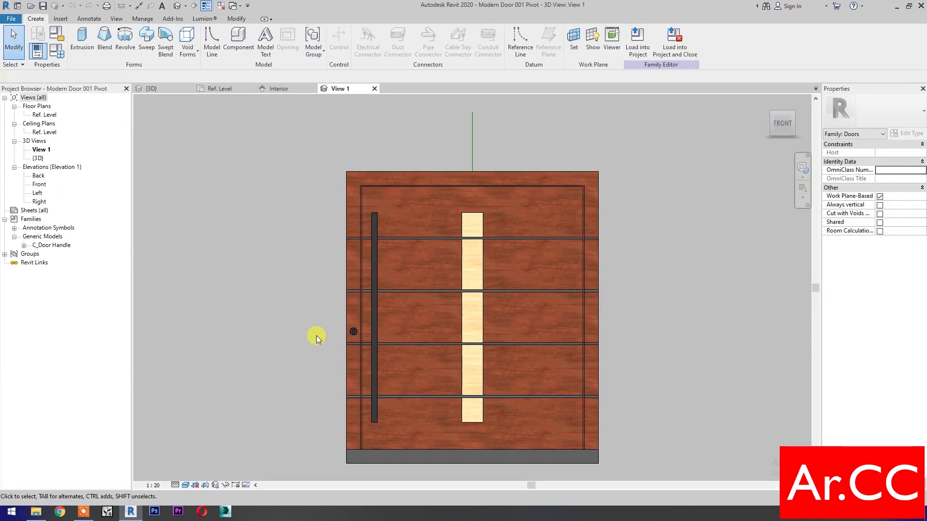
# - In the nested family's Ref. Level plan, draw a vertical reference plane near the door's right end
pyautogui.doubleClick(48, 115)
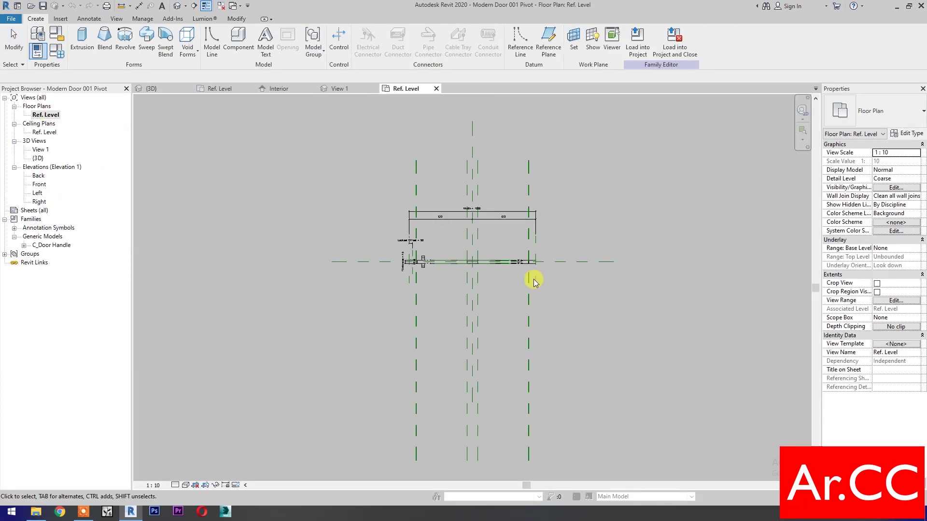
pyautogui.scroll(2, 499, 253)
pyautogui.click(472, 352)
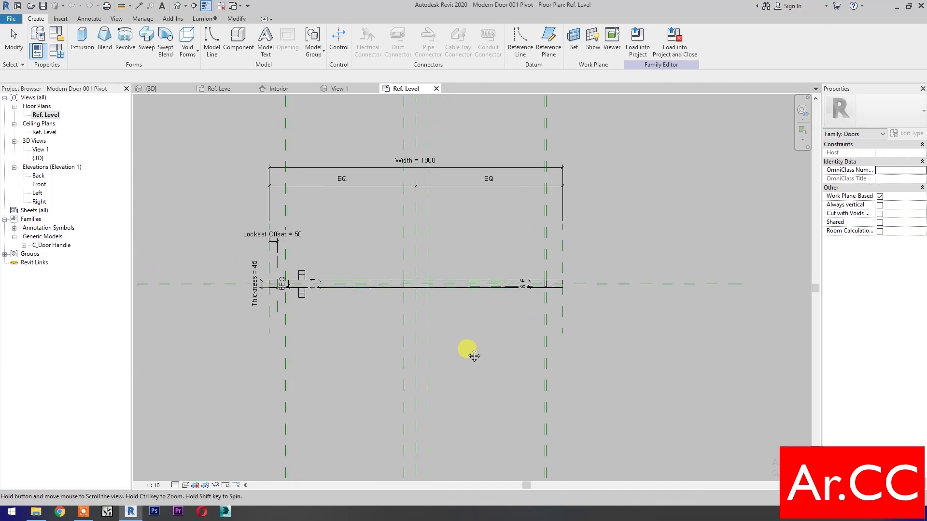
pyautogui.click(549, 48)
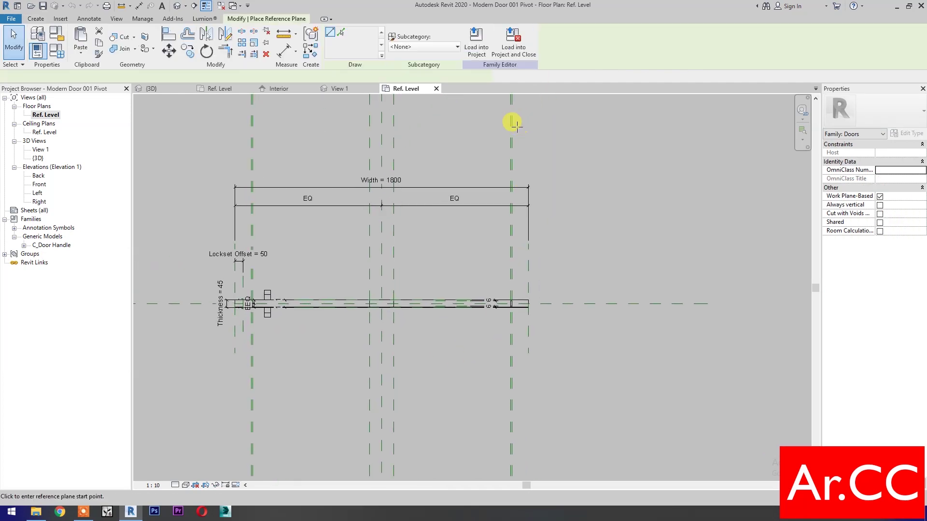
pyautogui.click(450, 237)
pyautogui.click(451, 360)
# - Dimension the new reference plane to the right door edge (47.4)
pyautogui.press('d')
pyautogui.press('i')
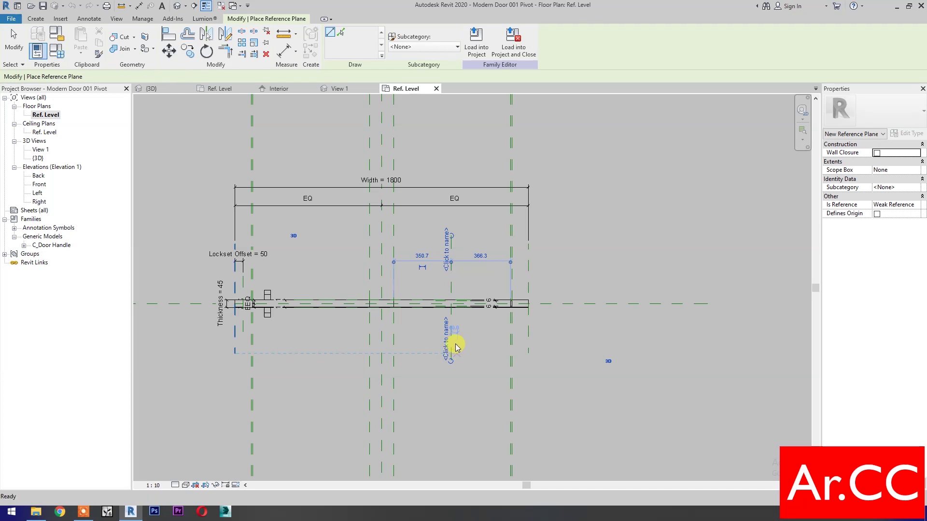
pyautogui.click(451, 269)
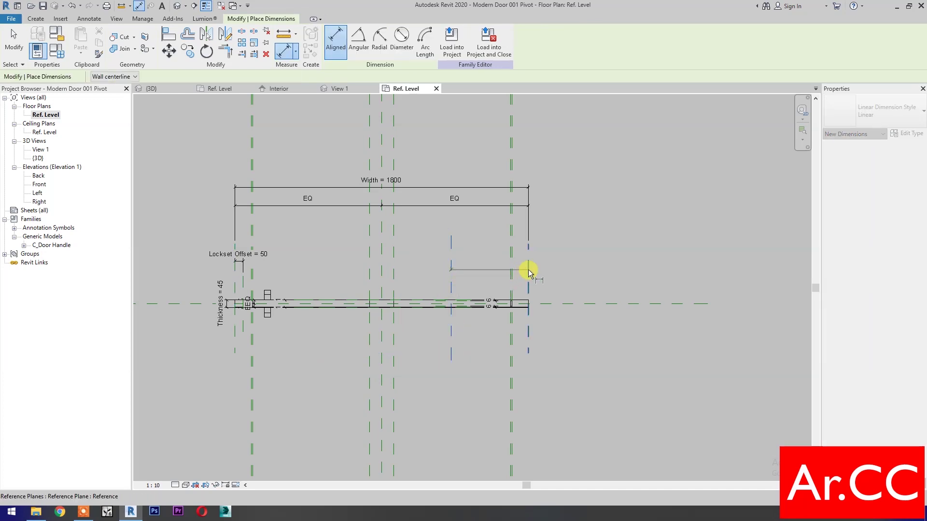
pyautogui.click(528, 269)
pyautogui.click(485, 229)
pyautogui.press('Escape')
pyautogui.click(476, 228)
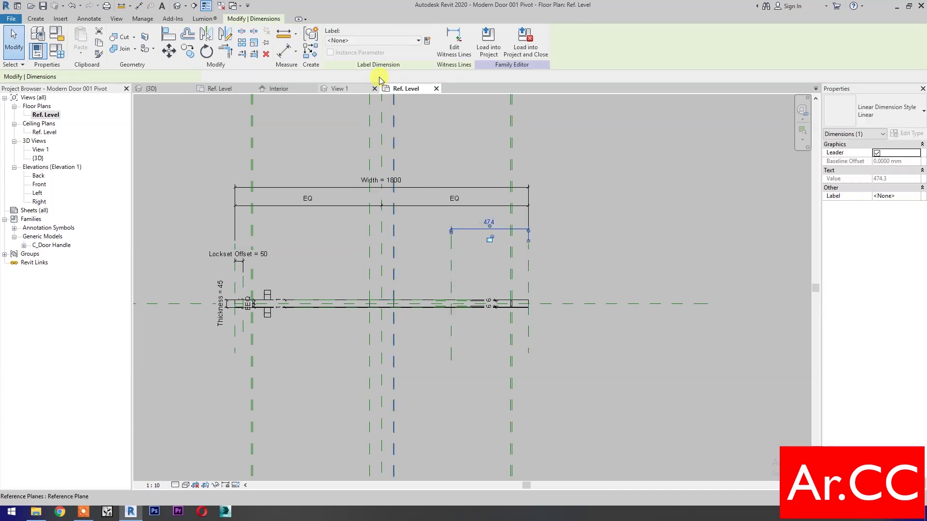
# - Label the 47.4 dimension with a new Pivot Offset parameter and set it to 400
pyautogui.click(427, 43)
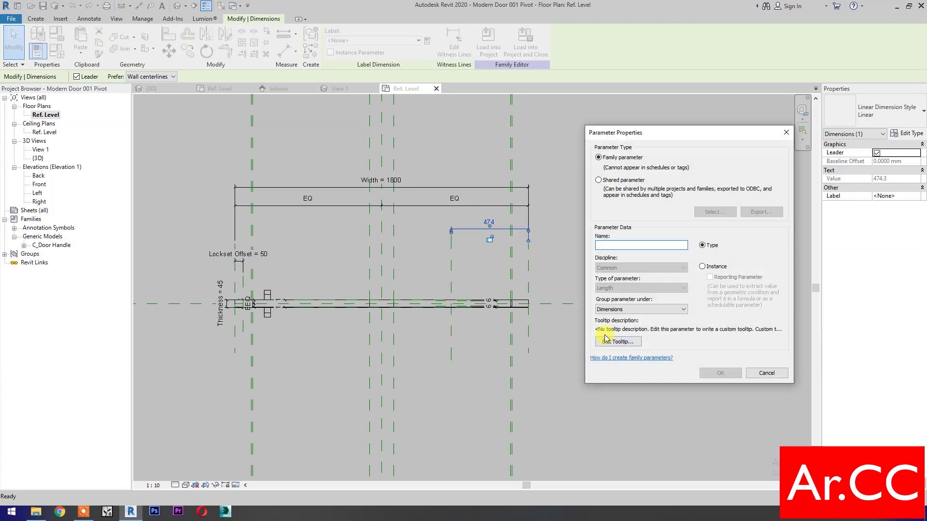
pyautogui.write('Pivot Off')
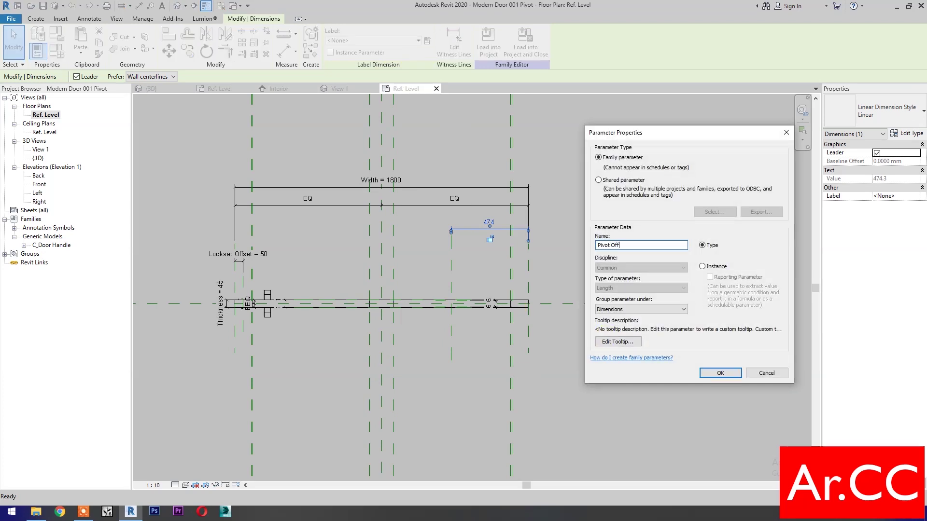
pyautogui.click(720, 374)
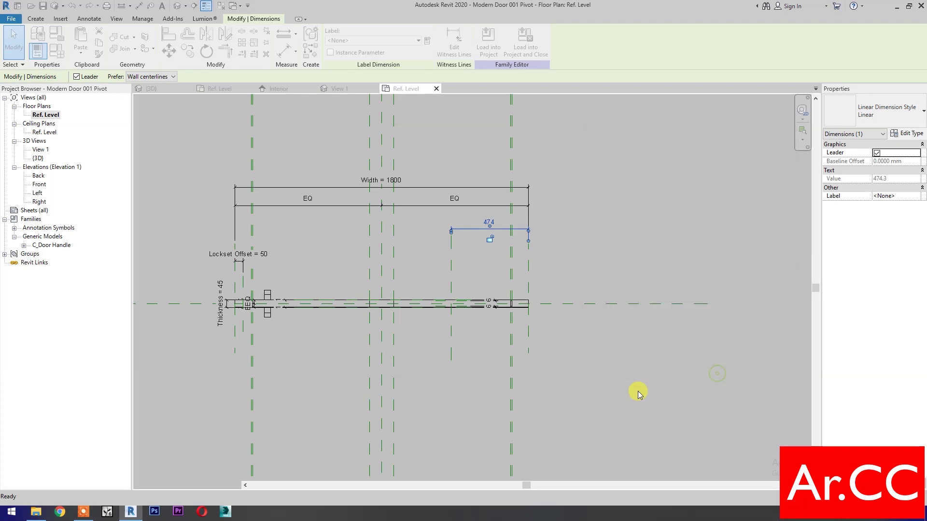
pyautogui.click(637, 391)
pyautogui.click(452, 316)
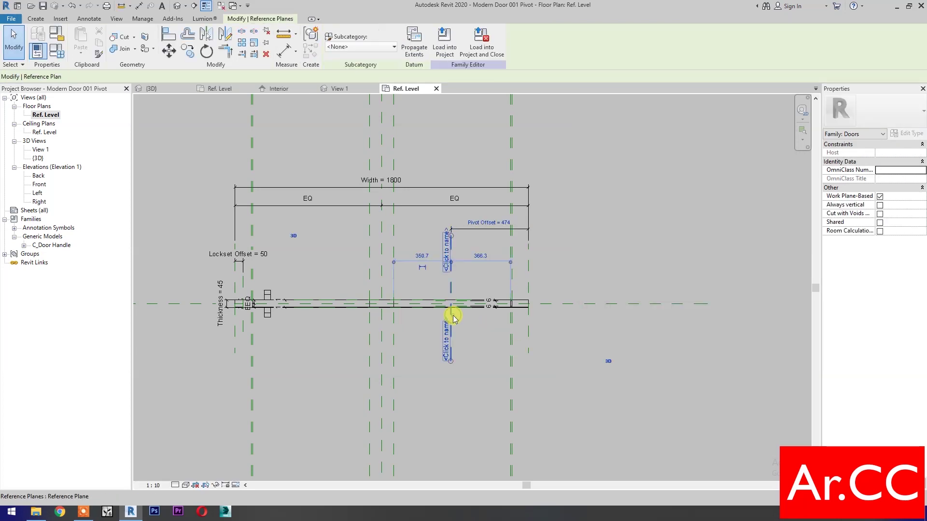
pyautogui.click(487, 221)
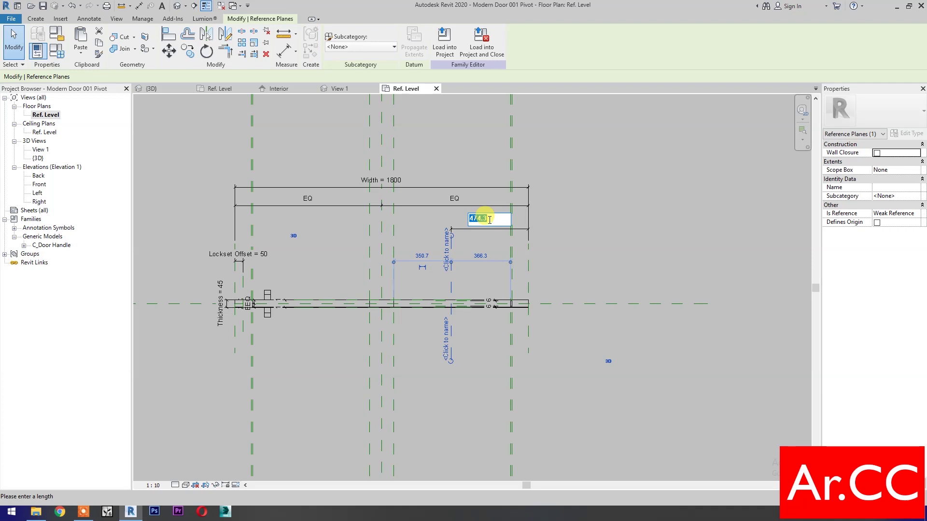
pyautogui.click(600, 223)
pyautogui.press('Escape')
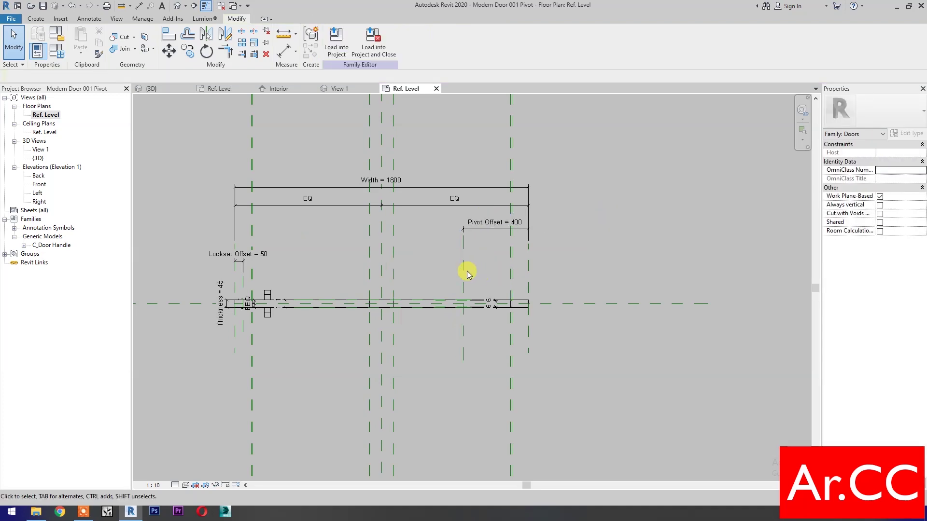
pyautogui.click(463, 273)
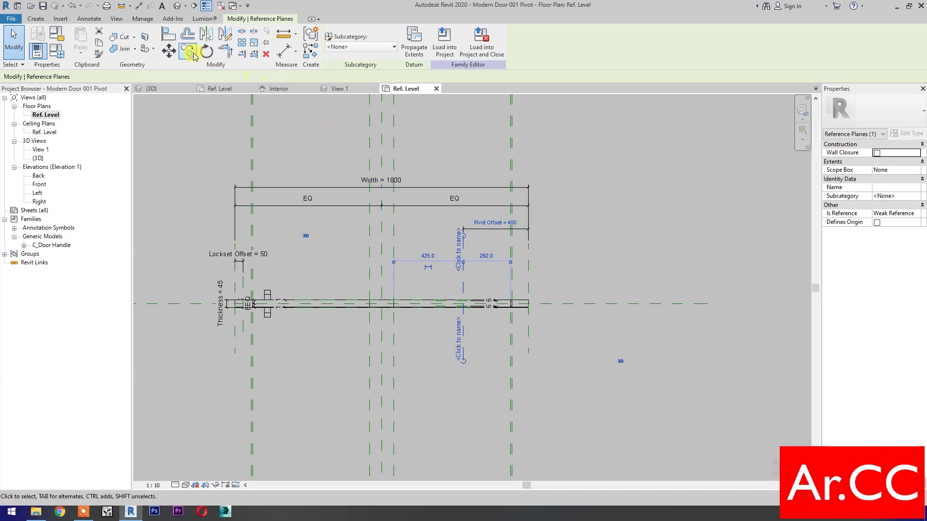
# - Copy the door-edge reference plane 1420 to the right and dimension between the two planes
pyautogui.click(424, 368)
pyautogui.click(718, 371)
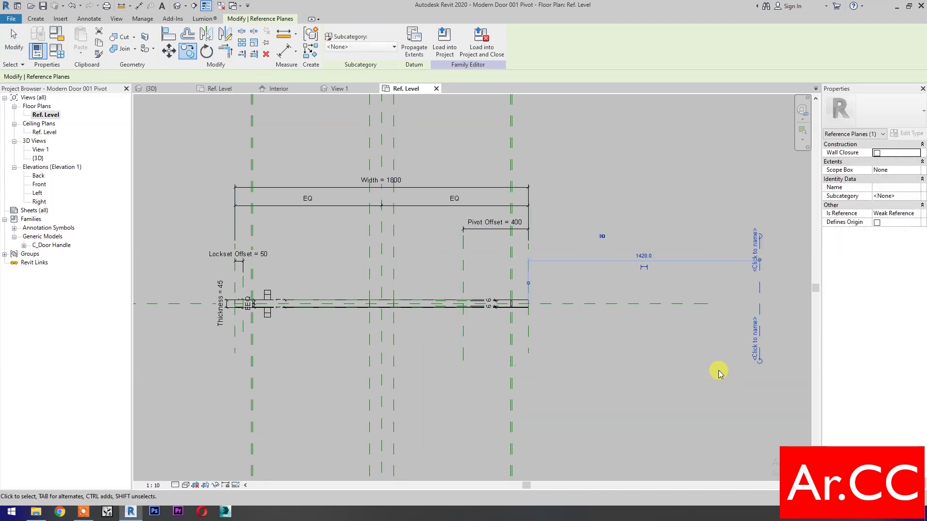
pyautogui.press('Escape')
pyautogui.press('d')
pyautogui.press('i')
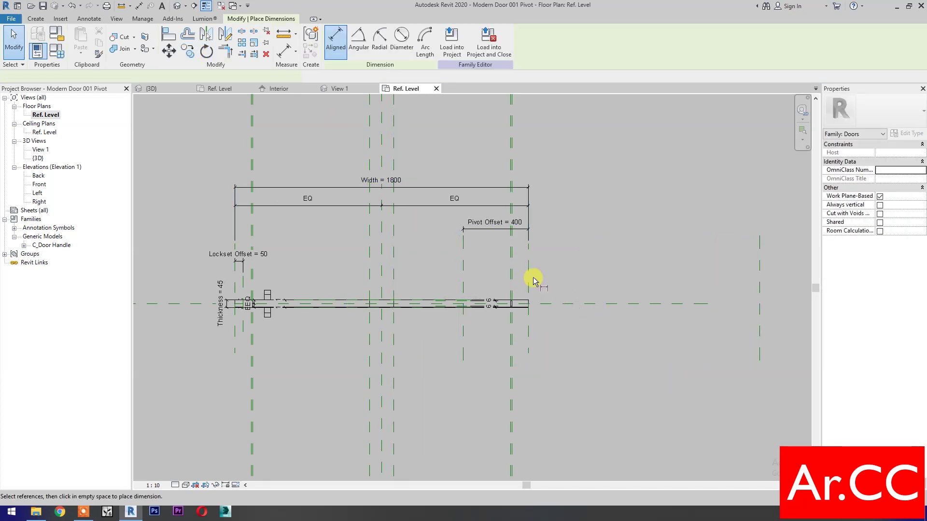
pyautogui.click(759, 277)
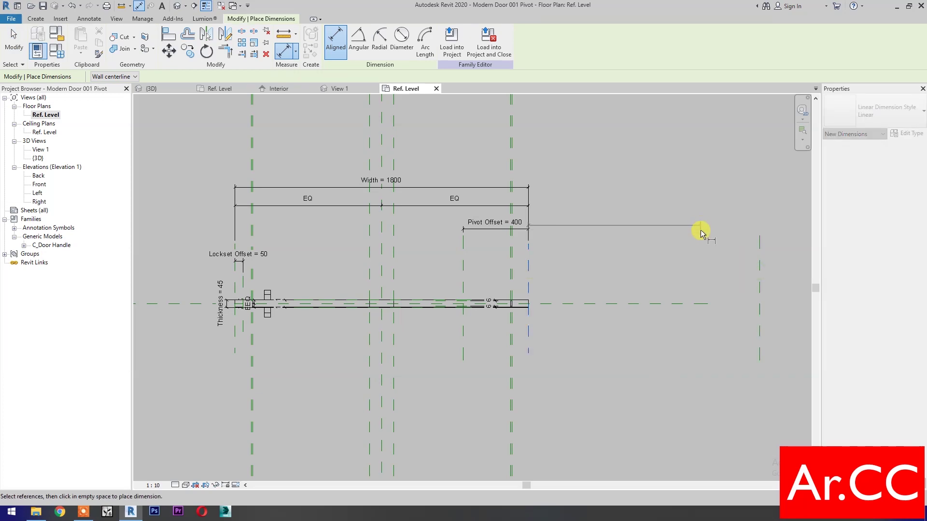
pyautogui.click(718, 234)
pyautogui.press('Escape')
pyautogui.press('Escape')
# - Label the 1420 dimension with a new Dummy Width parameter
pyautogui.click(650, 229)
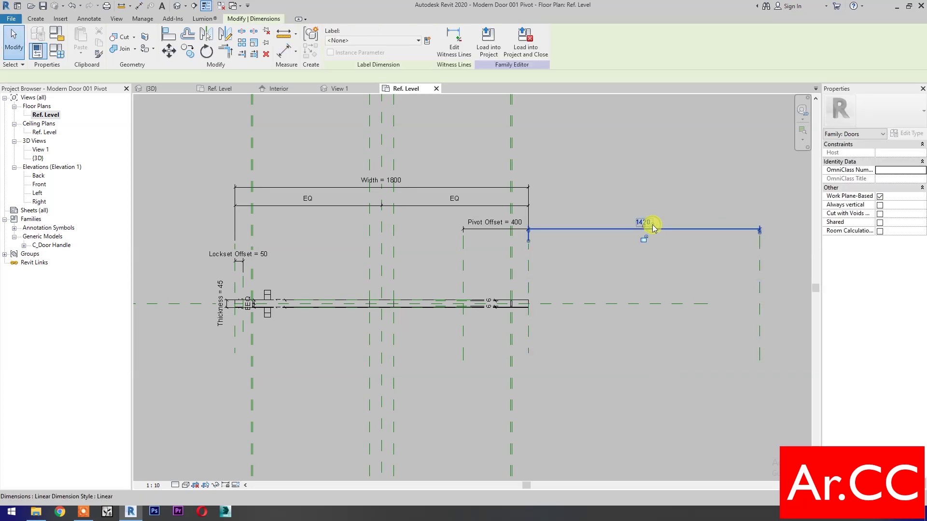
pyautogui.click(428, 42)
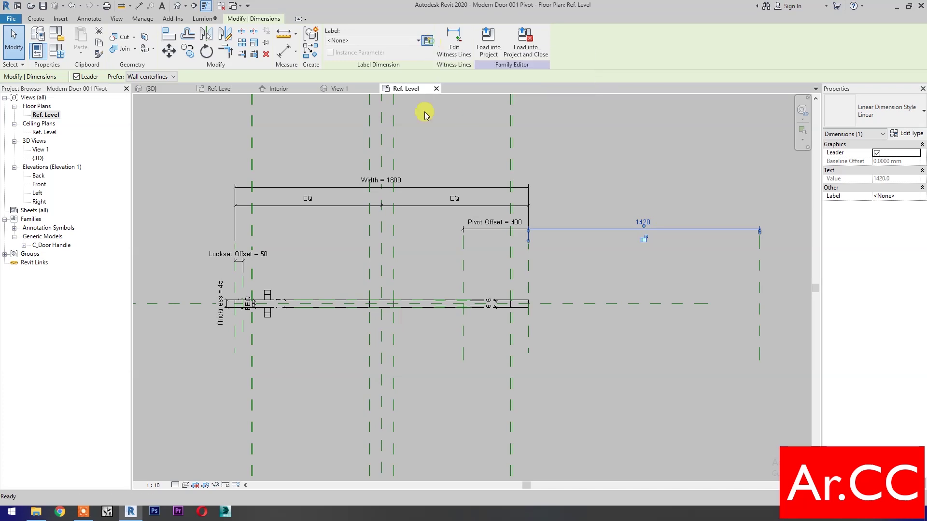
pyautogui.write('Dummy Width')
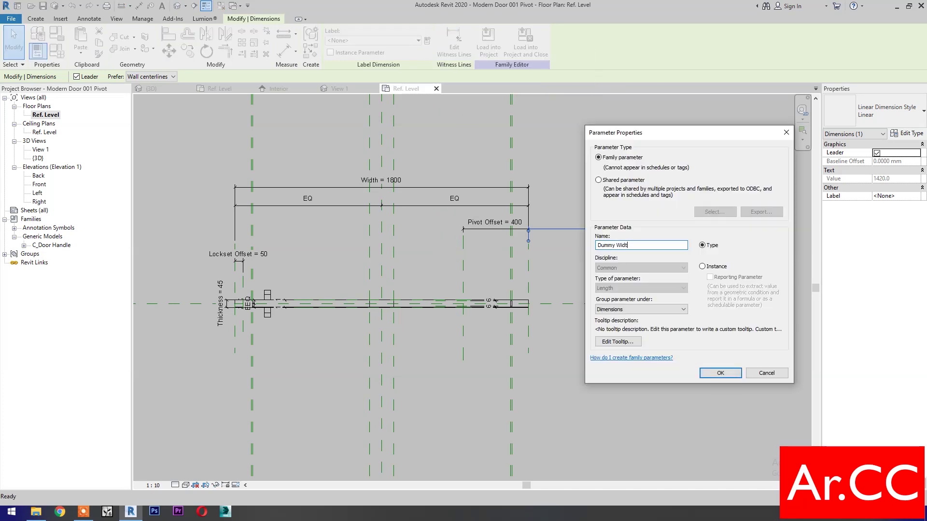
pyautogui.click(717, 373)
pyautogui.click(681, 375)
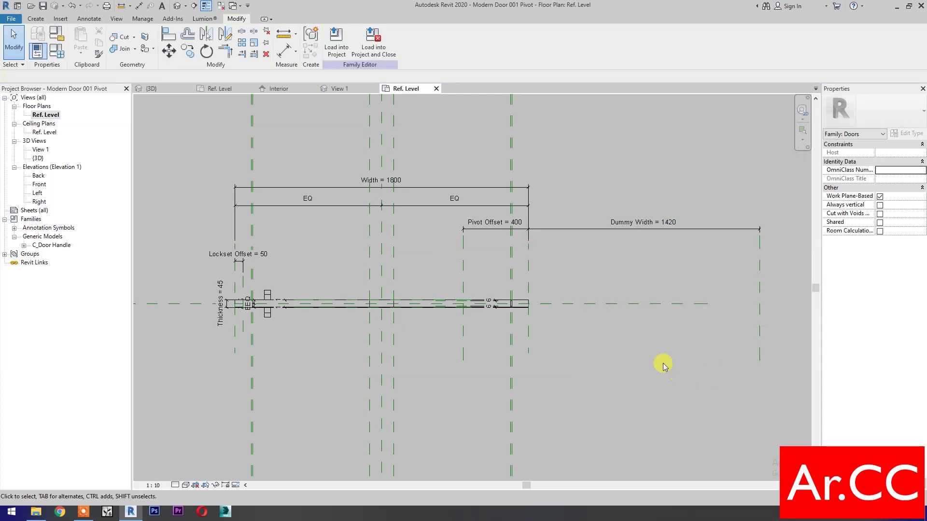
pyautogui.click(59, 51)
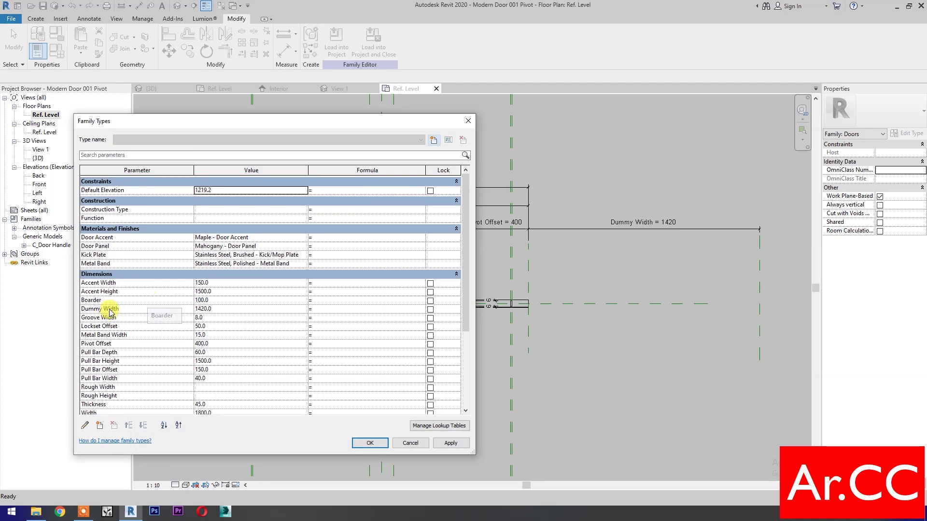
# - Give Dummy Width the formula =Width-(Pivot Offset*2) so it reads 1000
pyautogui.click(332, 311)
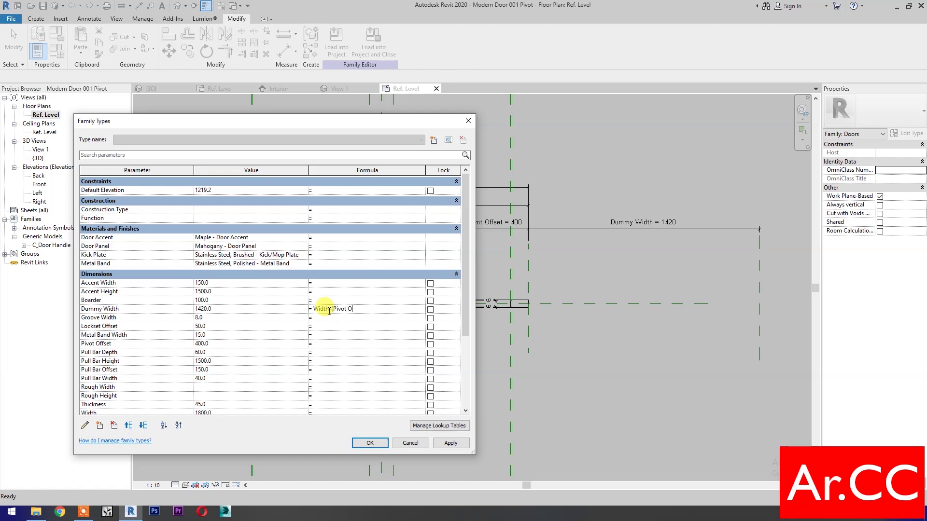
pyautogui.press('Return')
pyautogui.click(450, 443)
pyautogui.click(369, 443)
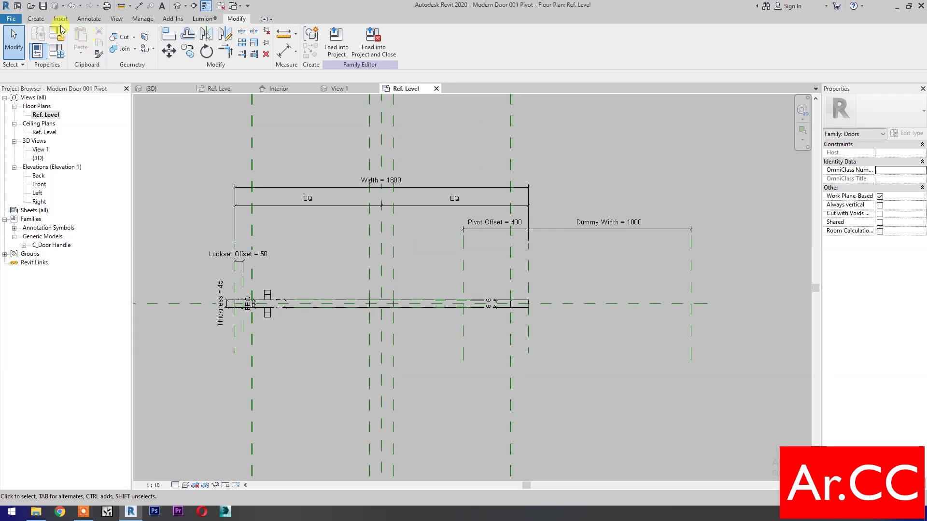
pyautogui.click(36, 18)
pyautogui.click(83, 46)
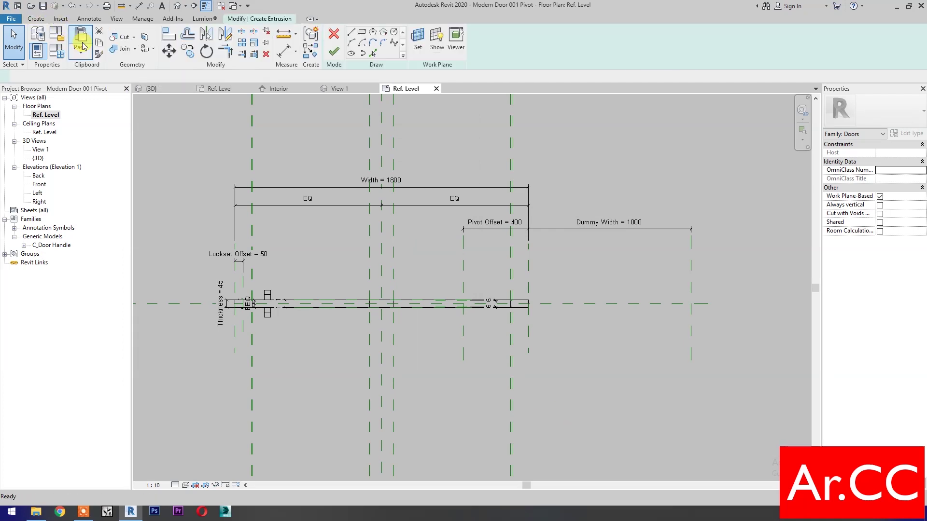
# - Sketch an extrusion rectangle and align its ends to the Dummy Width and door-edge planes, locking the left edge
pyautogui.click(536, 325)
pyautogui.click(678, 282)
pyautogui.click(170, 36)
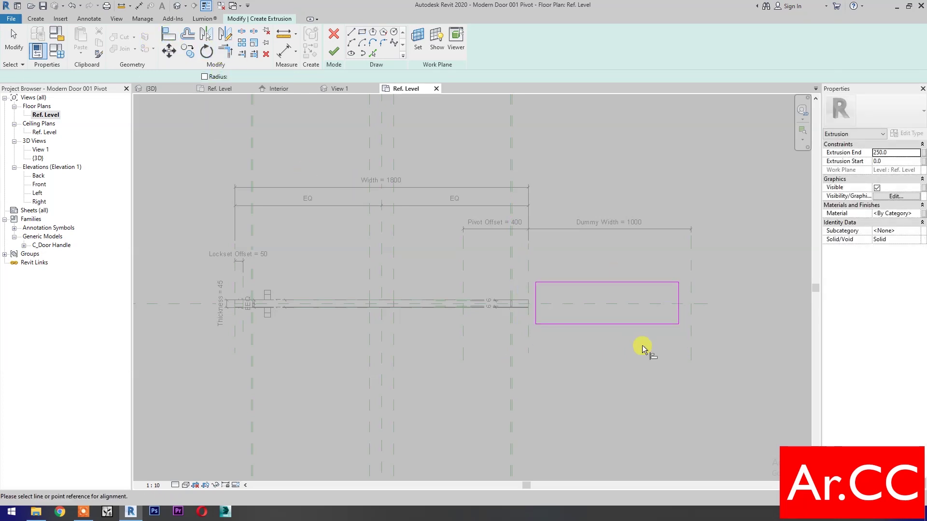
pyautogui.click(690, 324)
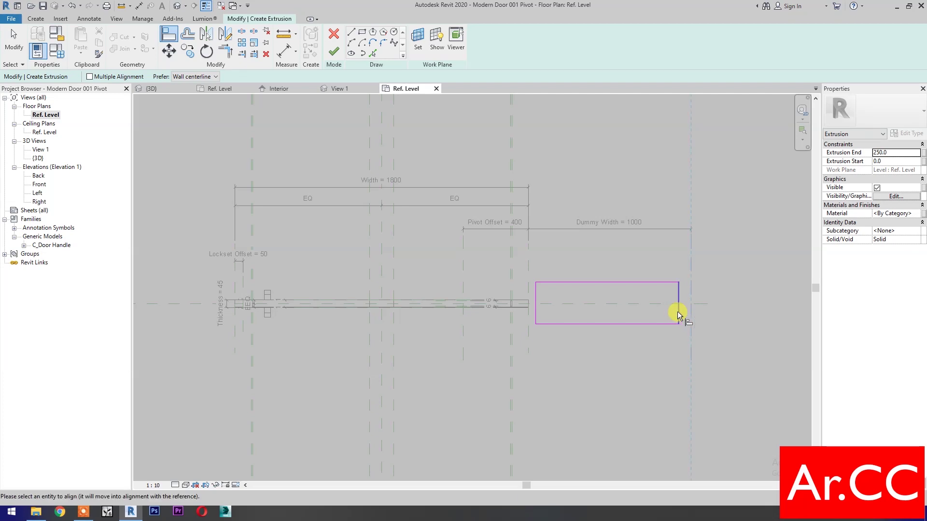
pyautogui.click(679, 310)
pyautogui.click(529, 340)
pyautogui.click(532, 318)
pyautogui.click(511, 282)
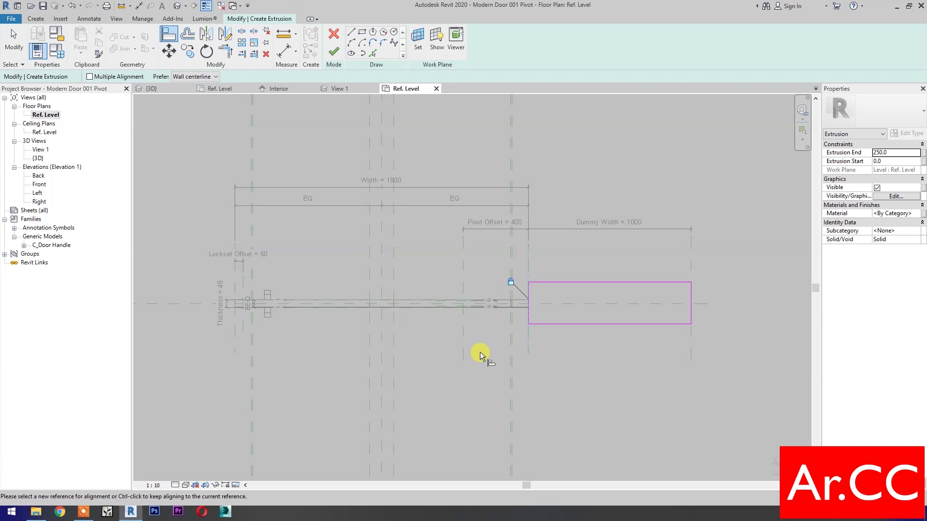
# - Align the rectangle's top and bottom edges to the door face lines, lock them, and finish the extrusion
pyautogui.click(421, 300)
pyautogui.click(579, 282)
pyautogui.click(418, 308)
pyautogui.click(579, 323)
pyautogui.click(448, 326)
pyautogui.click(333, 51)
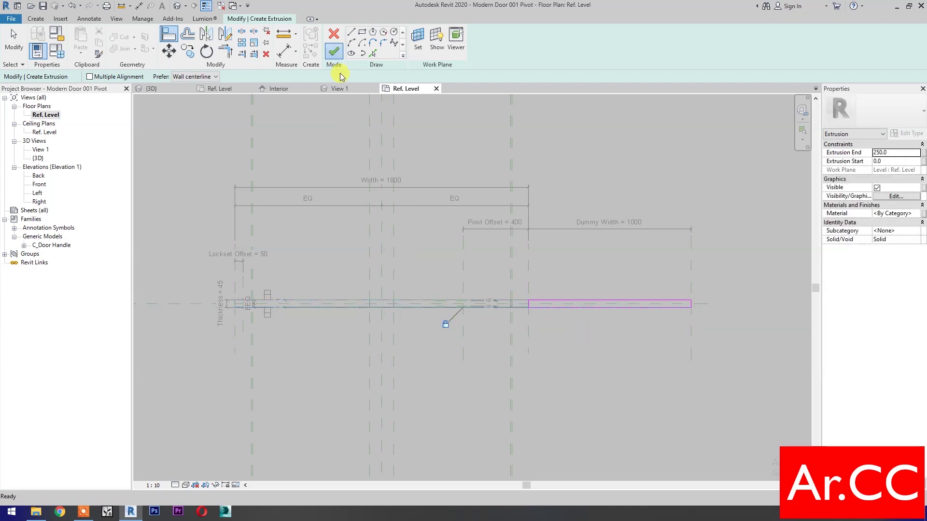
# - Untick Visible for the dummy extrusion in the Properties palette
pyautogui.click(583, 303)
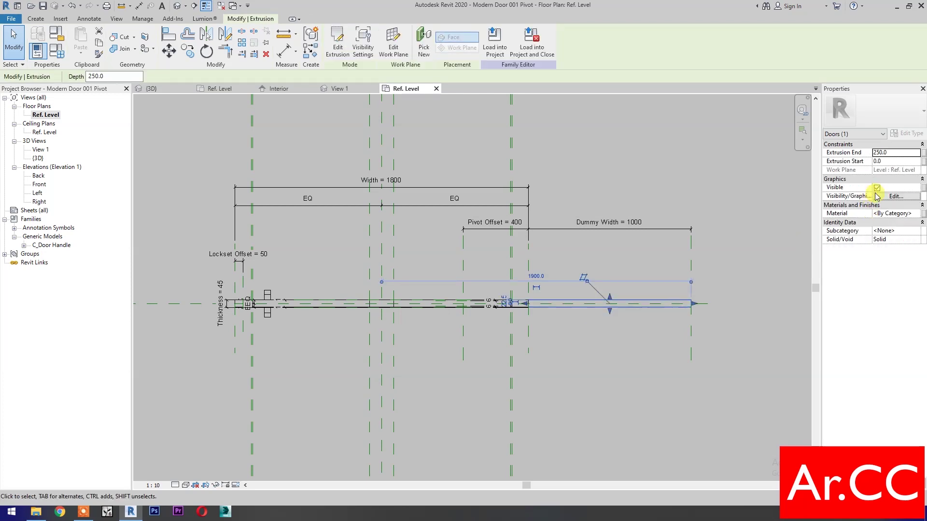
pyautogui.click(878, 188)
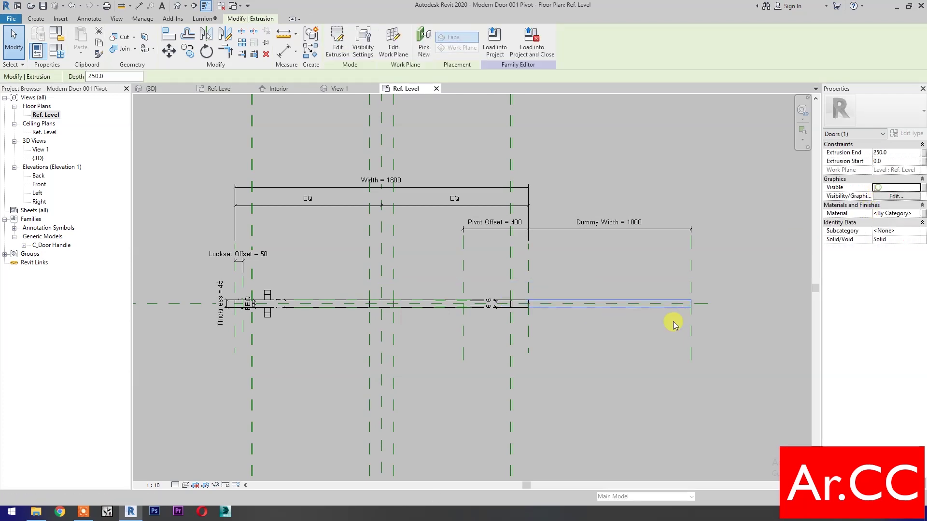
pyautogui.click(652, 338)
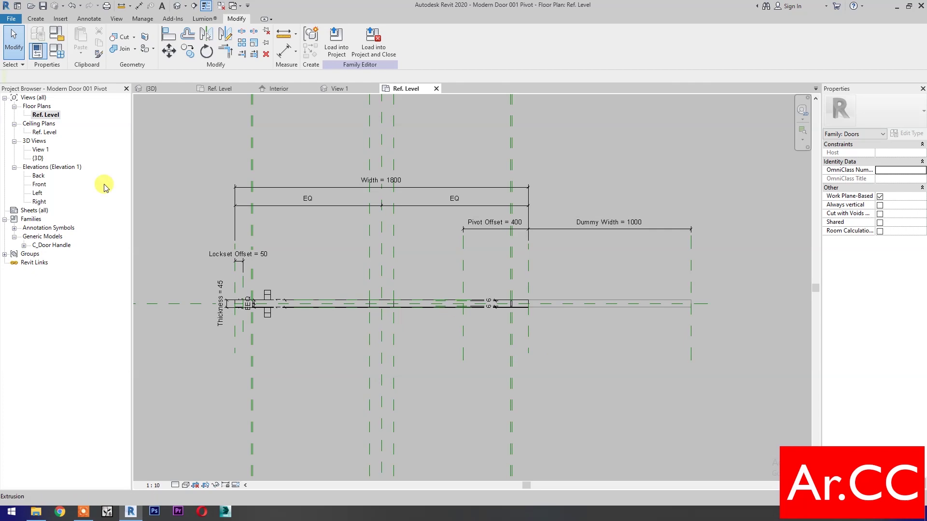
pyautogui.doubleClick(38, 184)
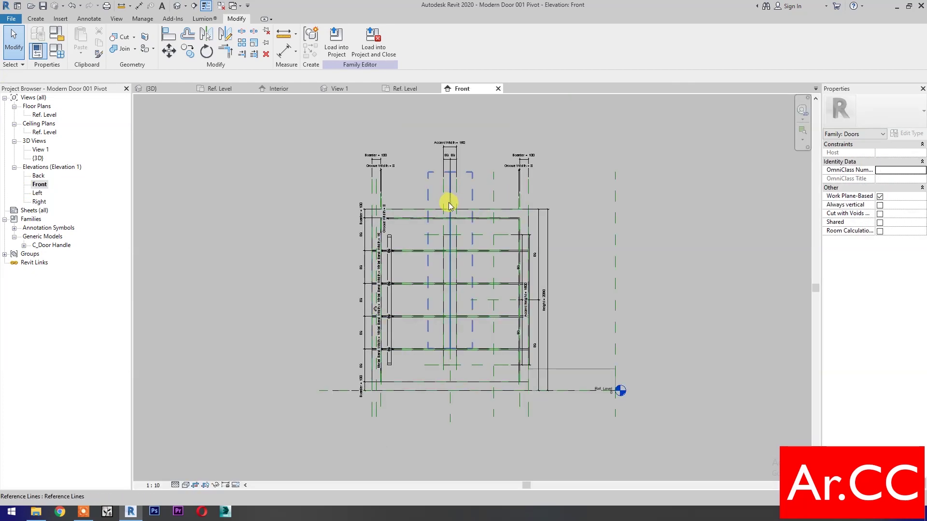
# - Move the vertical reference line toward the pivot reference plane in the Front elevation
pyautogui.click(449, 205)
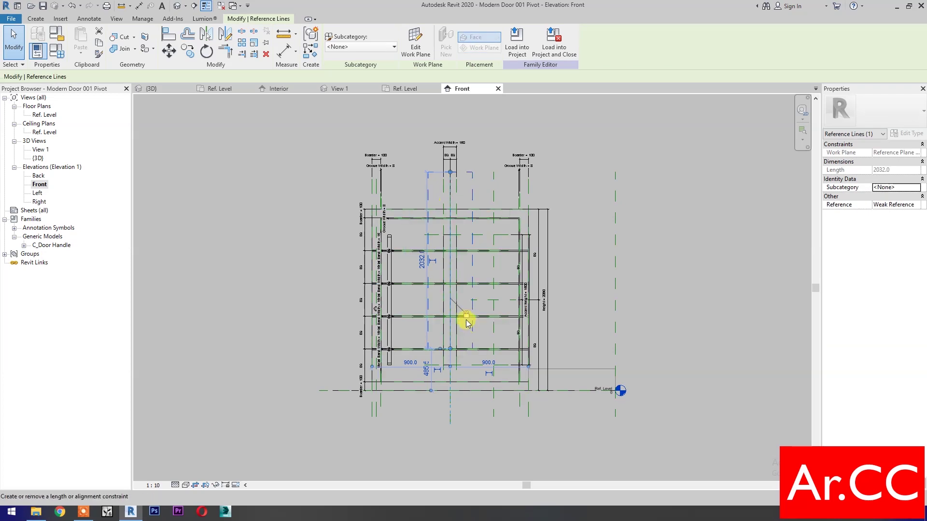
pyautogui.click(169, 51)
pyautogui.click(457, 114)
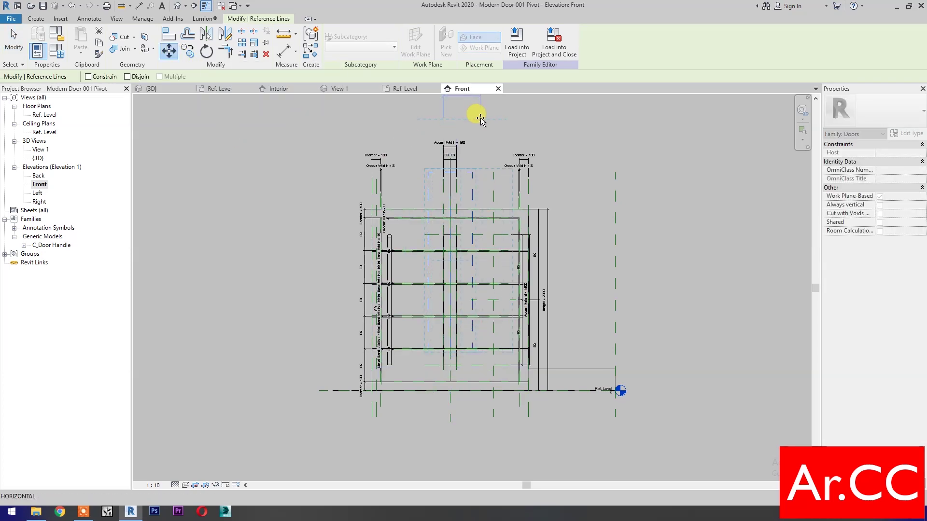
pyautogui.click(480, 117)
pyautogui.click(564, 131)
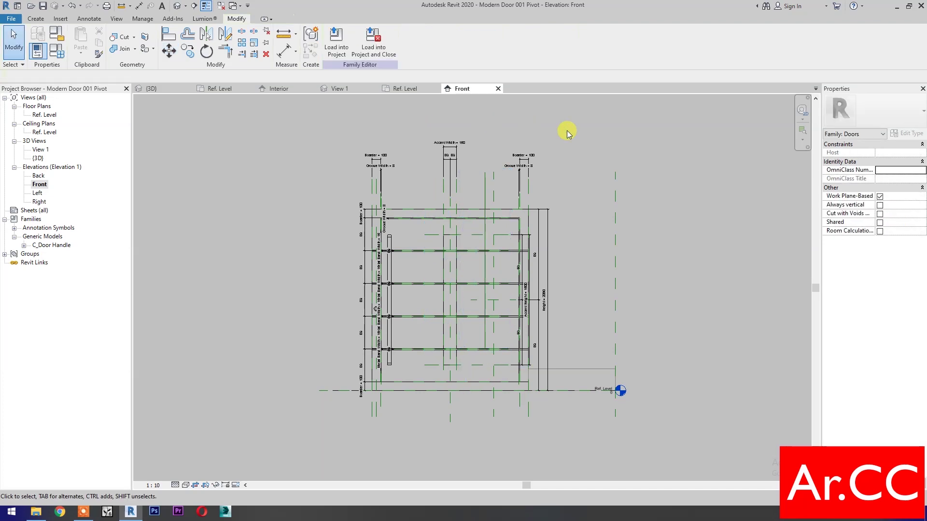
# - Align the reference line onto the reference plane and lock it with the padlock
pyautogui.click(168, 35)
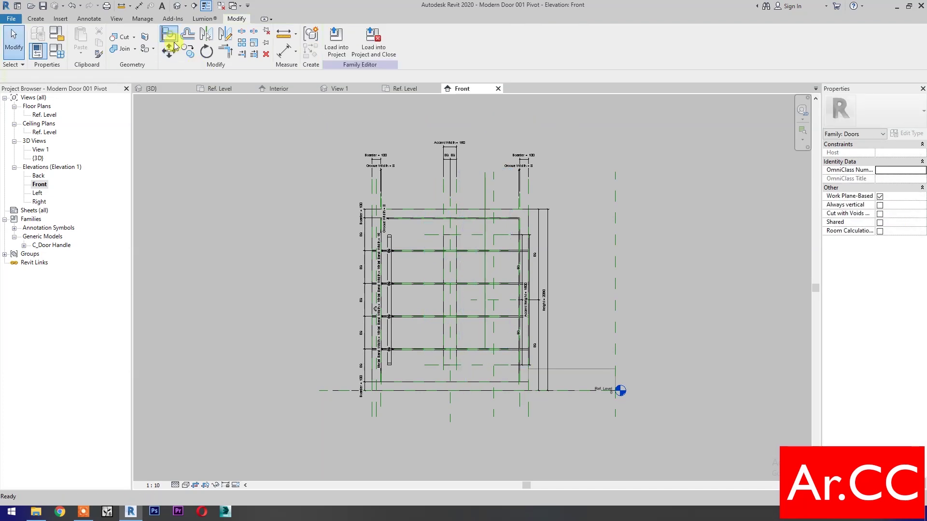
pyautogui.click(494, 195)
pyautogui.click(485, 194)
pyautogui.click(510, 311)
pyautogui.press('Escape')
pyautogui.press('Escape')
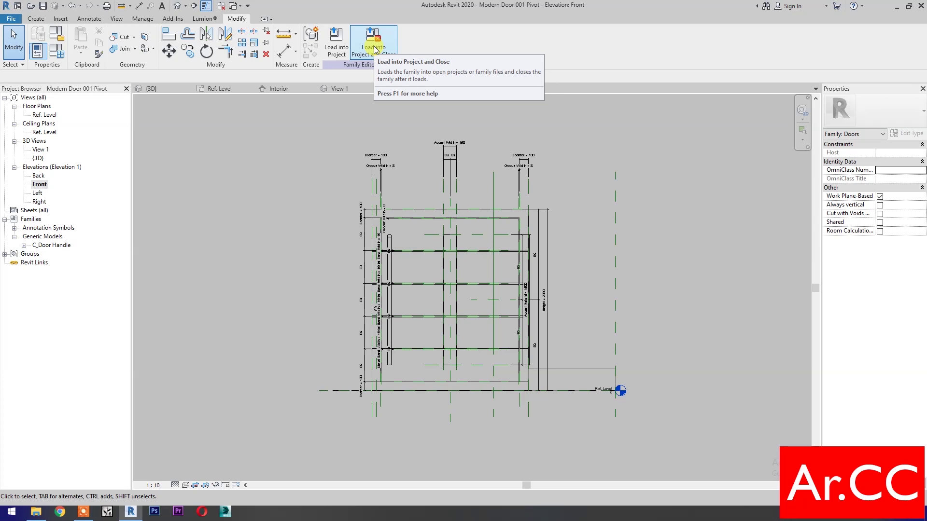
# - Load the pivot door into the Off Center Pivot family without saving, overwriting the existing version
pyautogui.click(375, 49)
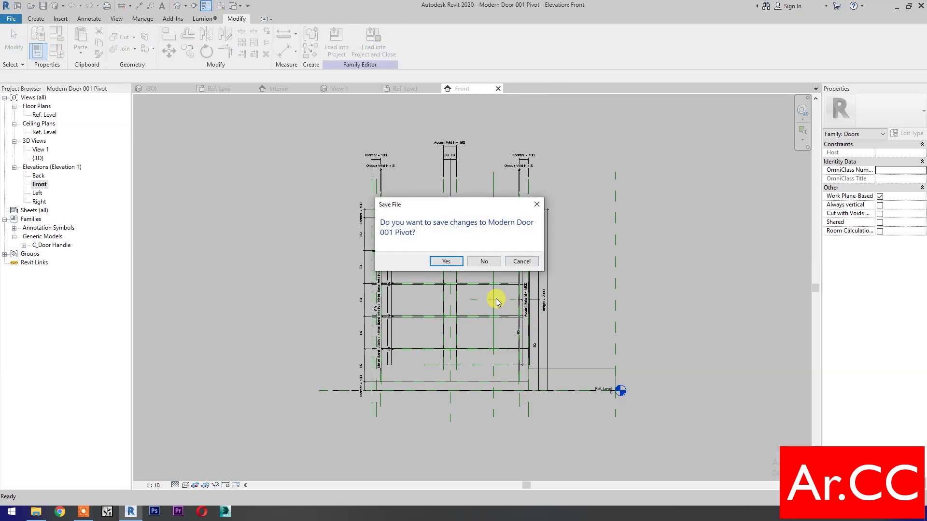
pyautogui.click(486, 261)
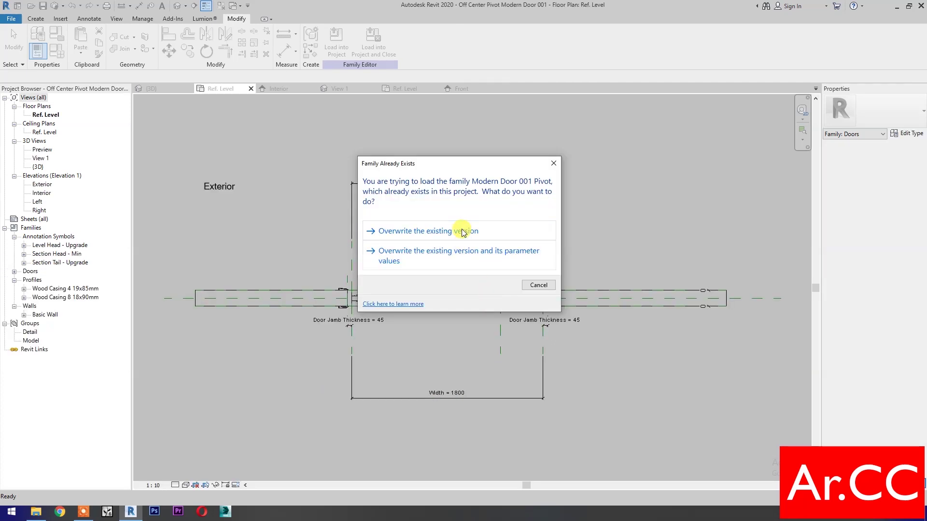
pyautogui.click(462, 232)
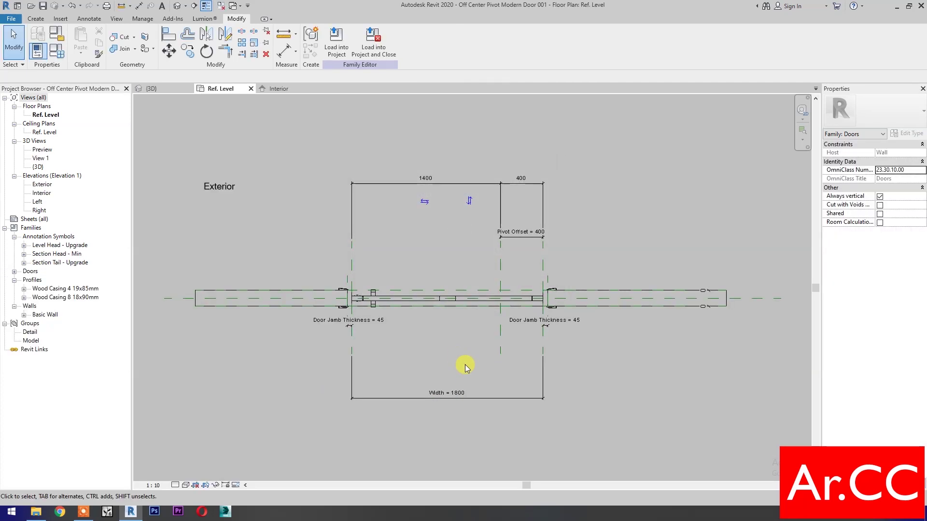
# - In the nested door's type properties, map its Pivot Offset to the host's Pivot Offset parameter
pyautogui.click(461, 300)
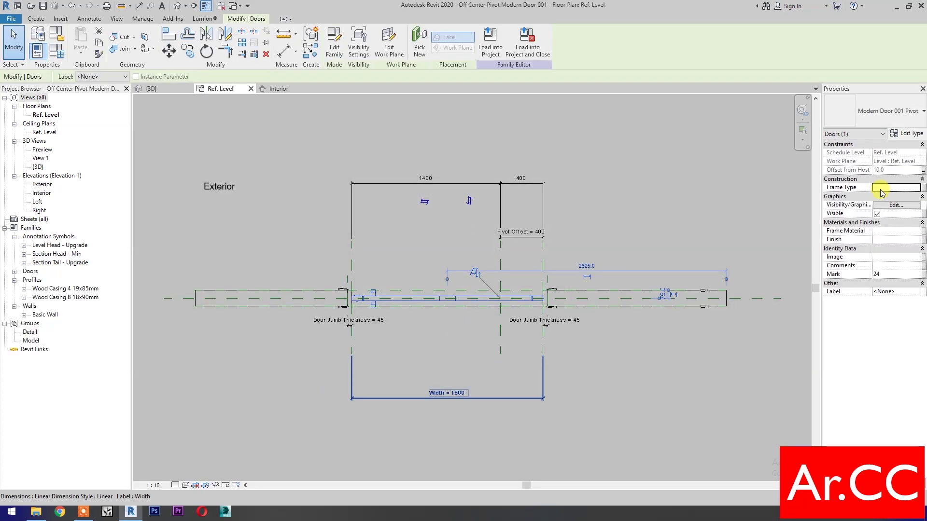
pyautogui.click(916, 135)
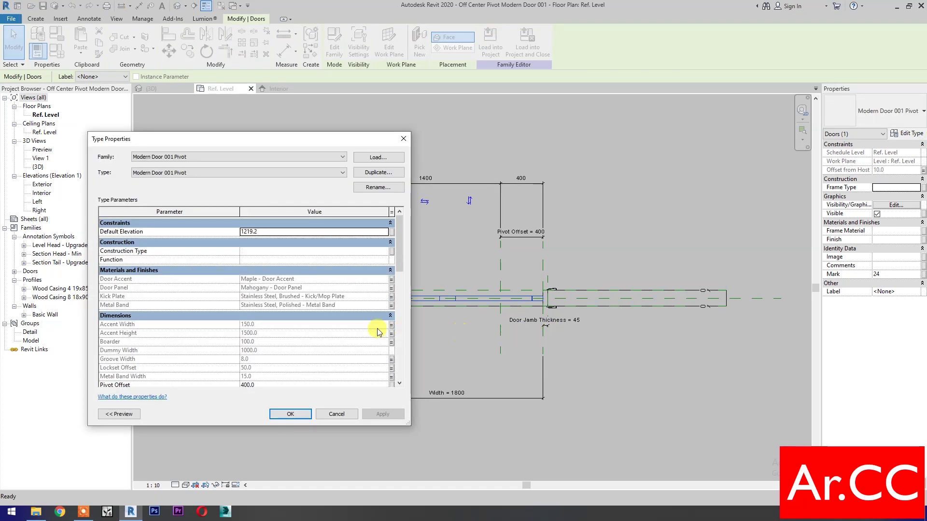
pyautogui.scroll(-3, 378, 329)
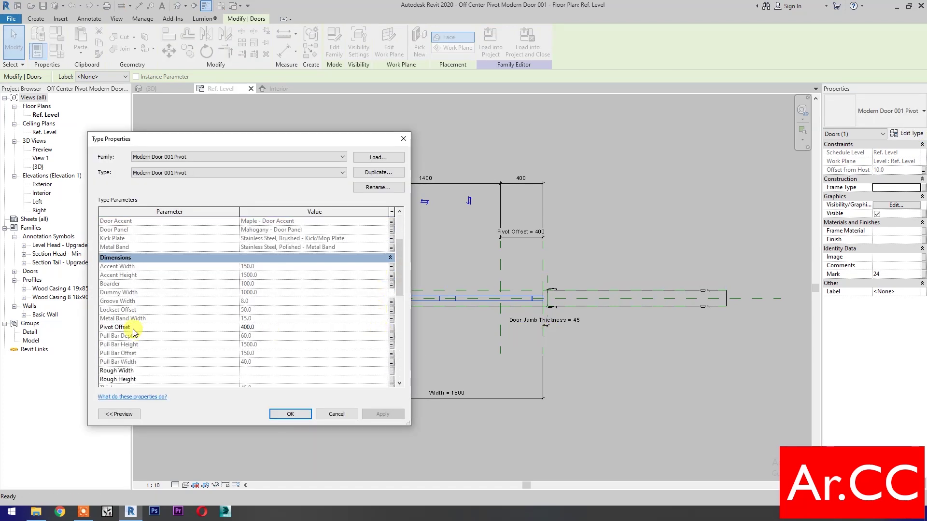
pyautogui.click(392, 328)
pyautogui.scroll(-5, 551, 321)
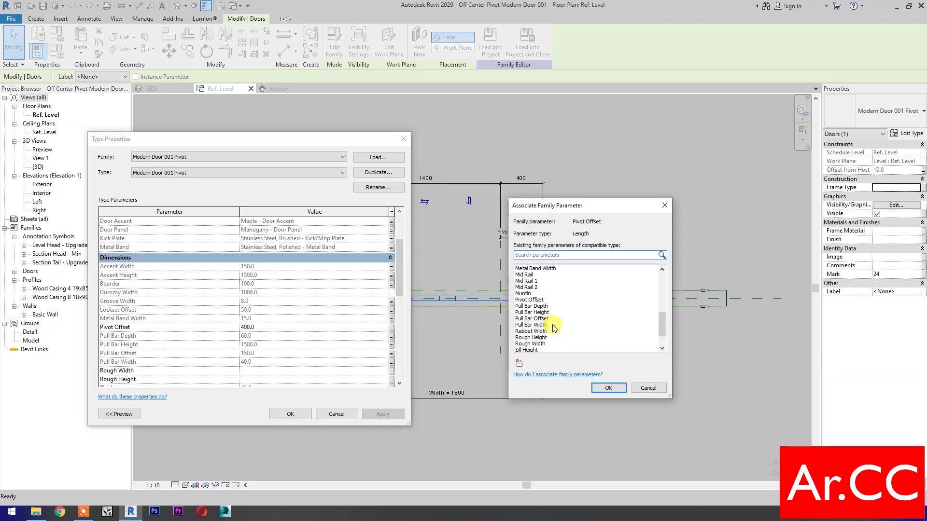
pyautogui.click(540, 301)
pyautogui.click(610, 389)
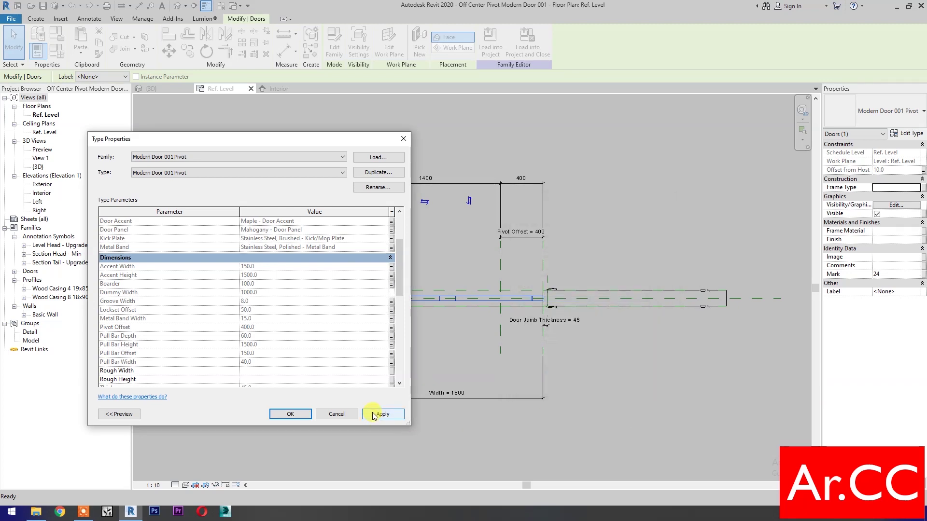
pyautogui.click(379, 415)
pyautogui.click(290, 414)
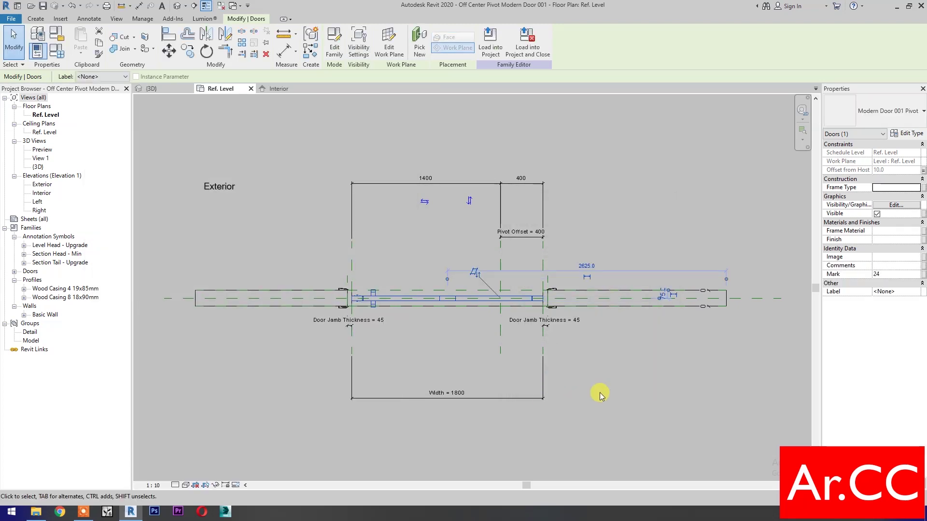
pyautogui.click(600, 392)
pyautogui.scroll(2, 463, 358)
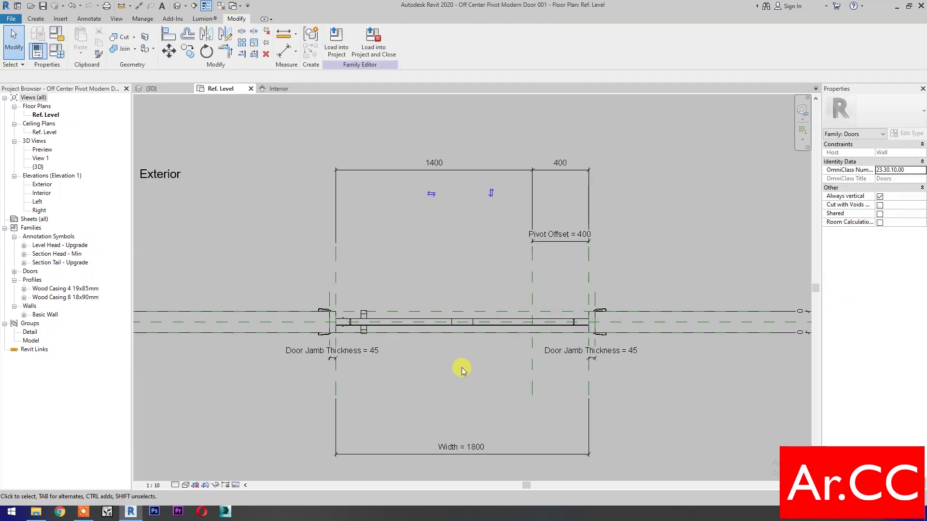
# - Rotate the door about 19° around its pivot point, starting the ray along the reference plane
pyautogui.click(463, 330)
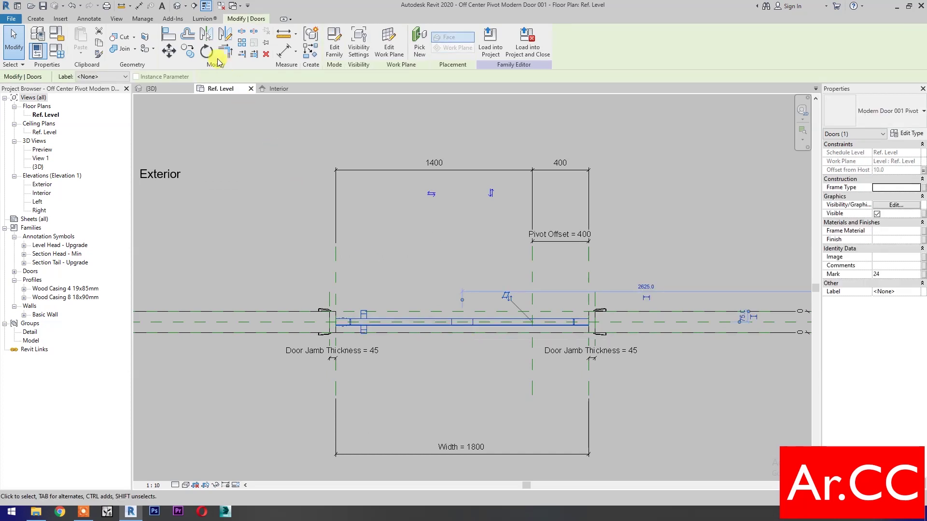
pyautogui.click(211, 53)
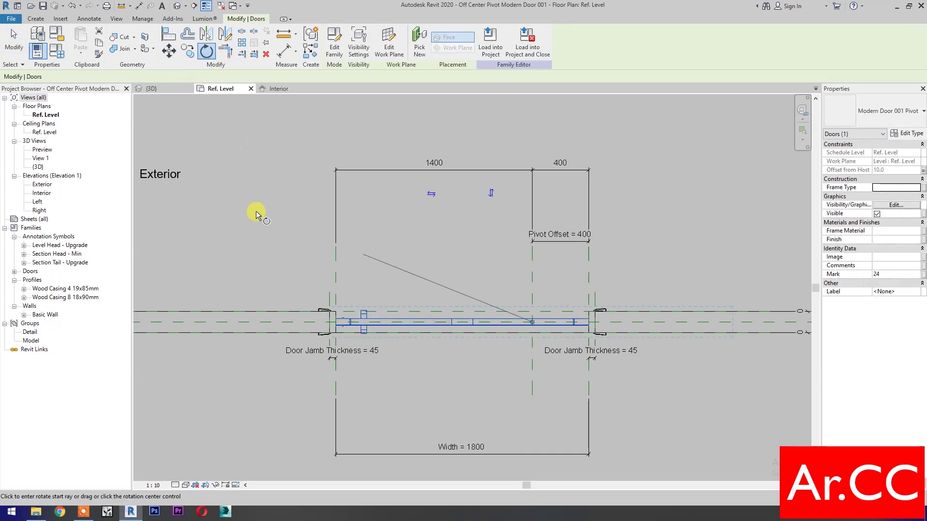
pyautogui.click(531, 323)
pyautogui.click(510, 327)
pyautogui.scroll(-1, 367, 361)
pyautogui.scroll(-2, 487, 359)
pyautogui.click(225, 323)
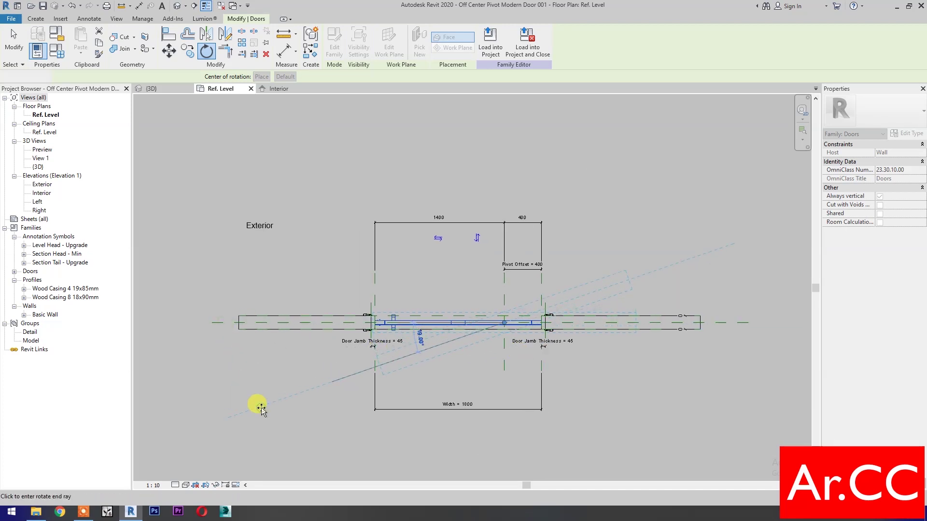
pyautogui.click(260, 409)
pyautogui.press('Escape')
pyautogui.scroll(2, 487, 372)
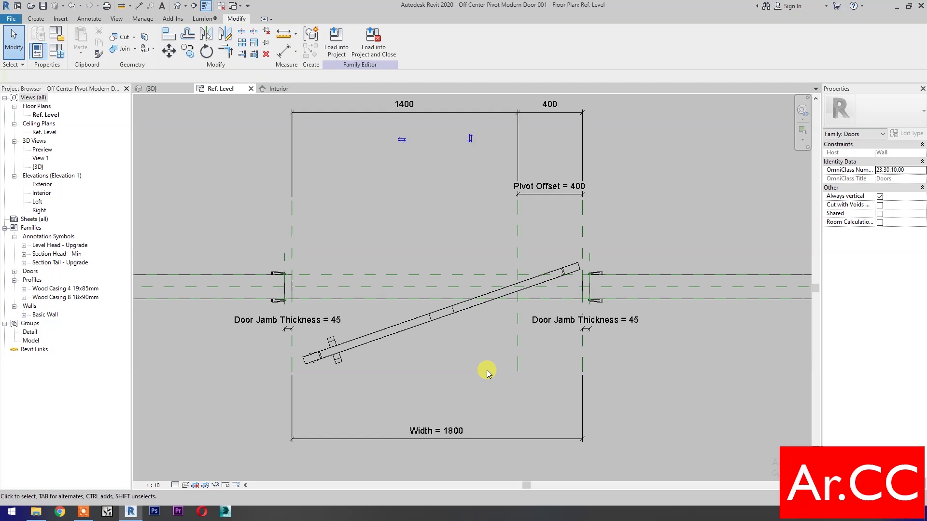
# - Place a 19.00° angular dimension from the wall reference plane to the door centre line
pyautogui.press('d')
pyautogui.press('i')
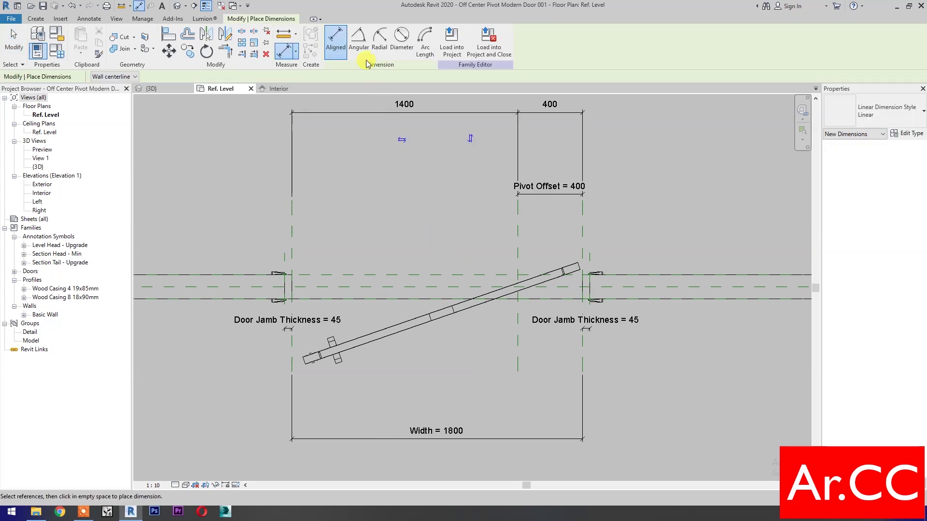
pyautogui.click(358, 41)
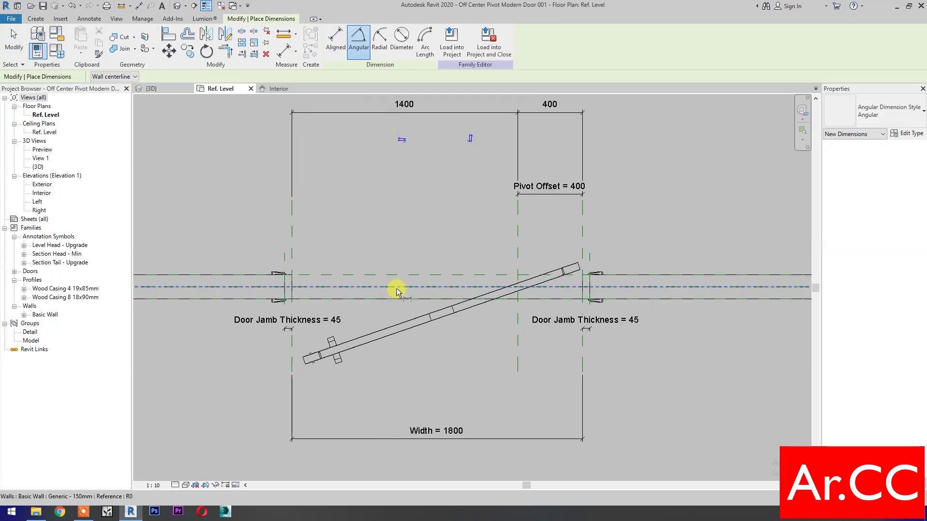
pyautogui.press('Tab')
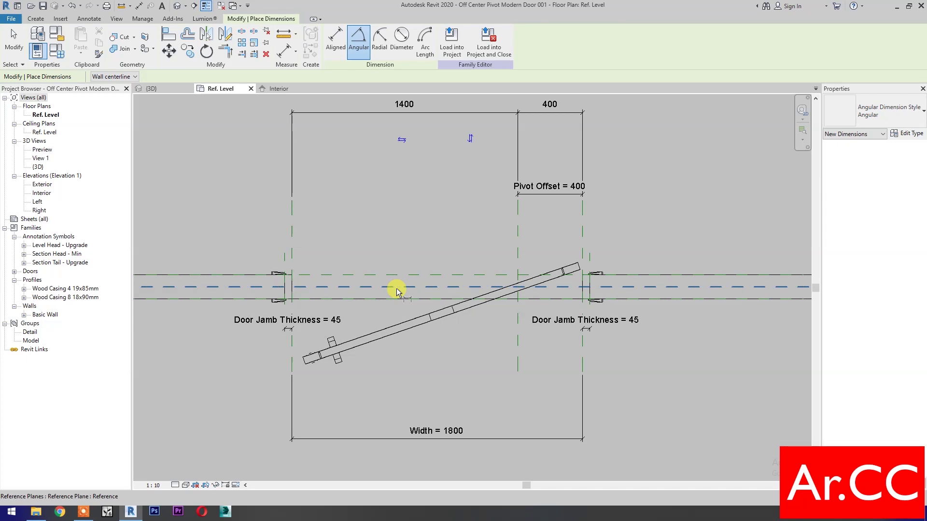
pyautogui.click(396, 288)
pyautogui.click(407, 327)
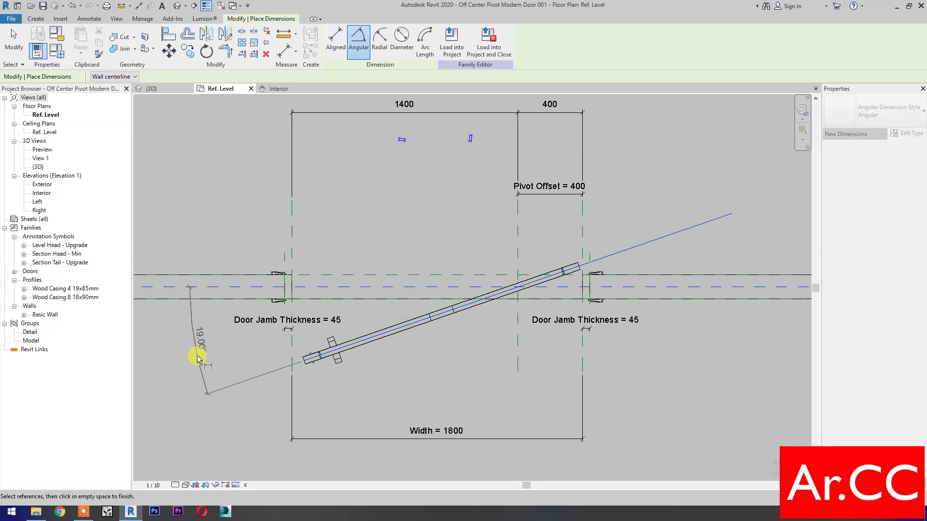
pyautogui.click(231, 381)
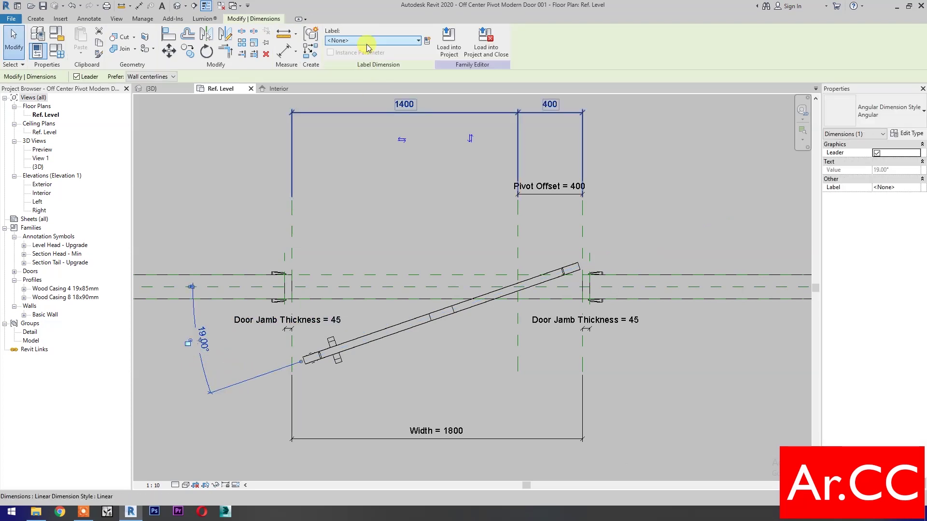
# - Label the new angular dimension with the Opening Angle parameter
pyautogui.click(367, 40)
pyautogui.click(357, 76)
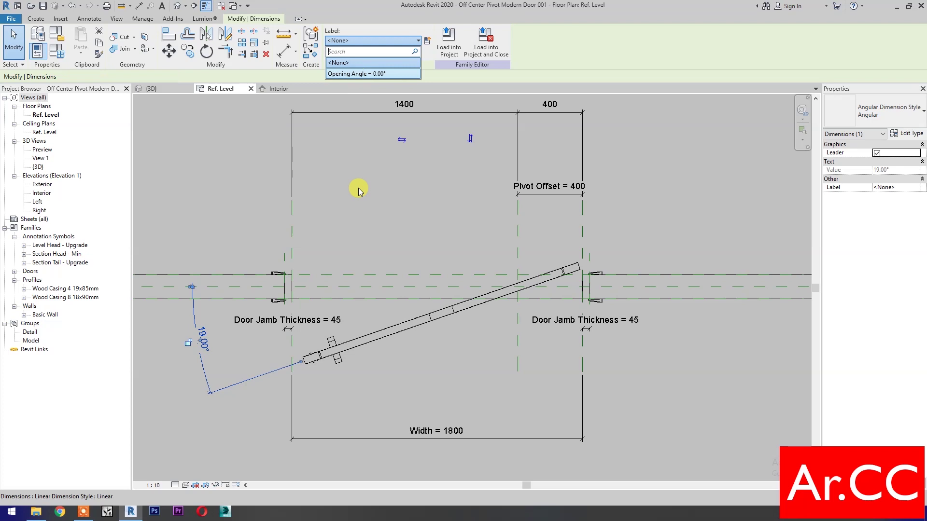
pyautogui.click(378, 347)
pyautogui.moveTo(378, 347); pyautogui.dragTo(450, 319, button='middle')
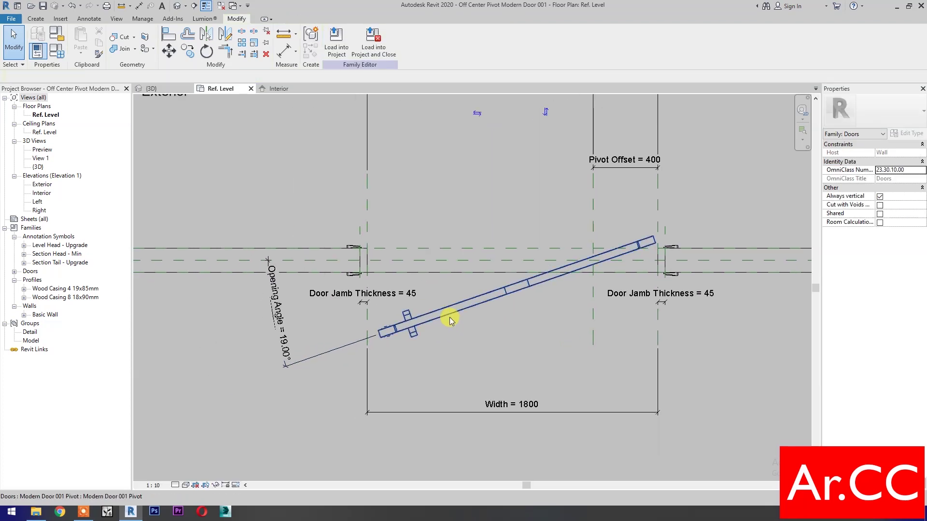
# - Enter 45 in the door's Opening Angle dimension so the leaf swings to 45°
pyautogui.click(450, 319)
pyautogui.click(283, 330)
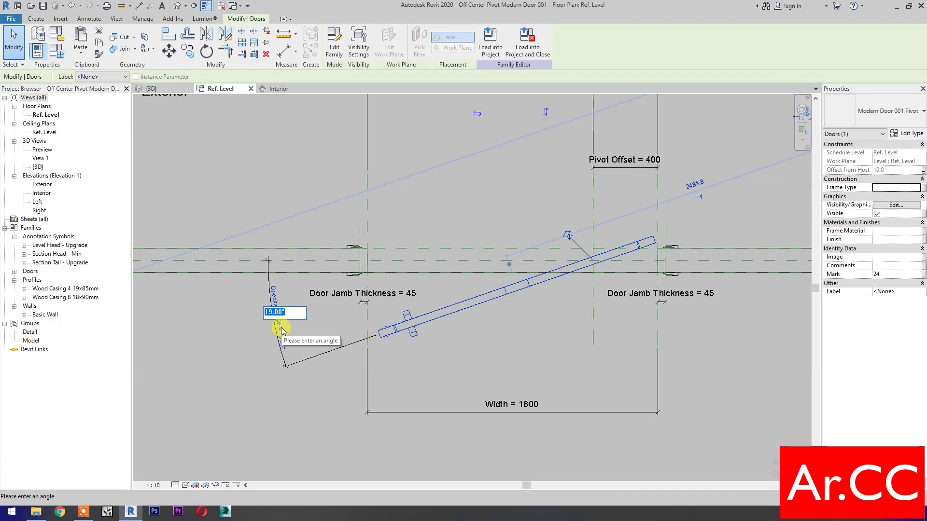
pyautogui.write('45')
pyautogui.press('Return')
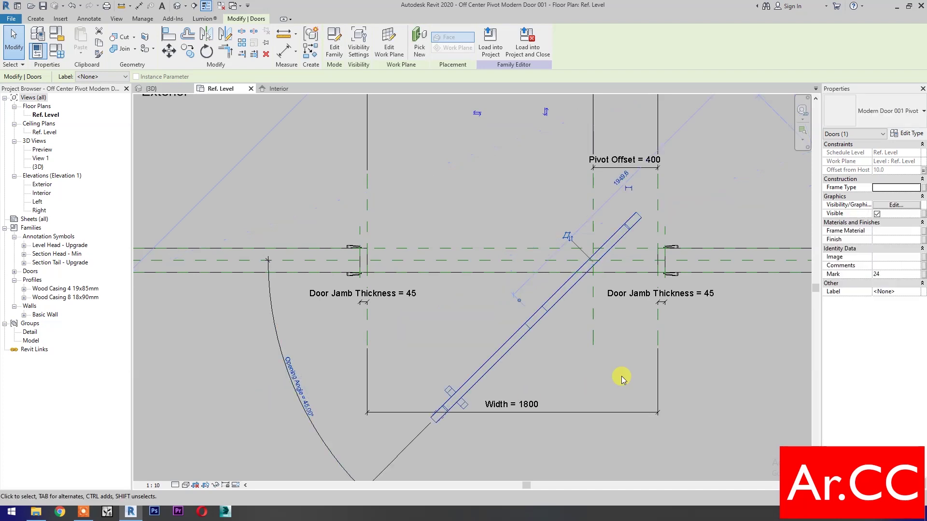
pyautogui.click(620, 379)
pyautogui.scroll(-2, 598, 376)
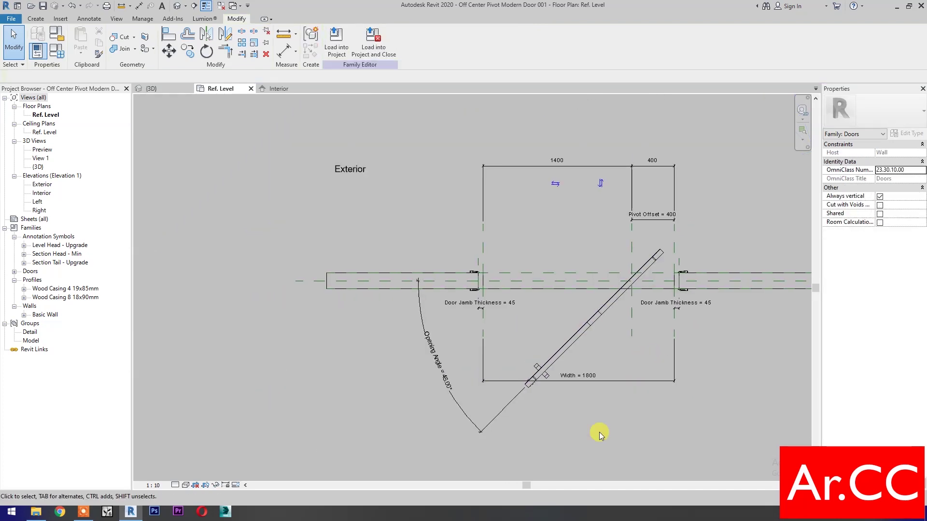
pyautogui.click(53, 54)
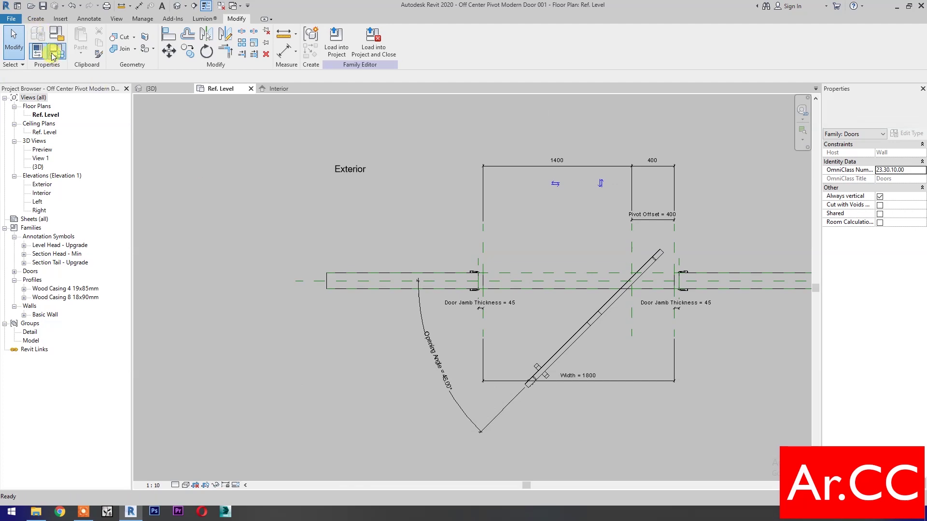
# - Flex the door's Opening Angle to 90° and then to 20° in Family Types
pyautogui.moveTo(278, 124); pyautogui.dragTo(255, 110)
pyautogui.scroll(-10, 269, 187)
pyautogui.scroll(2, 214, 374)
pyautogui.click(209, 356)
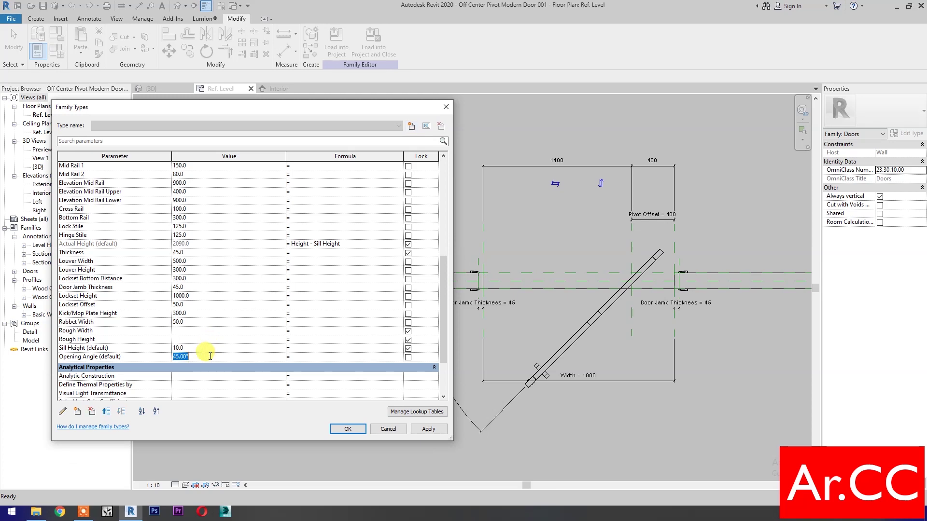
pyautogui.click(428, 430)
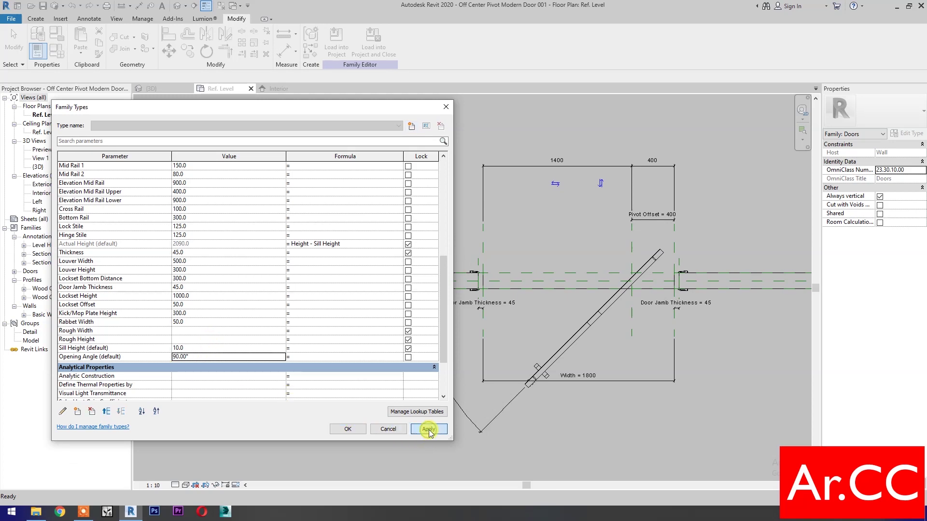
pyautogui.click(246, 357)
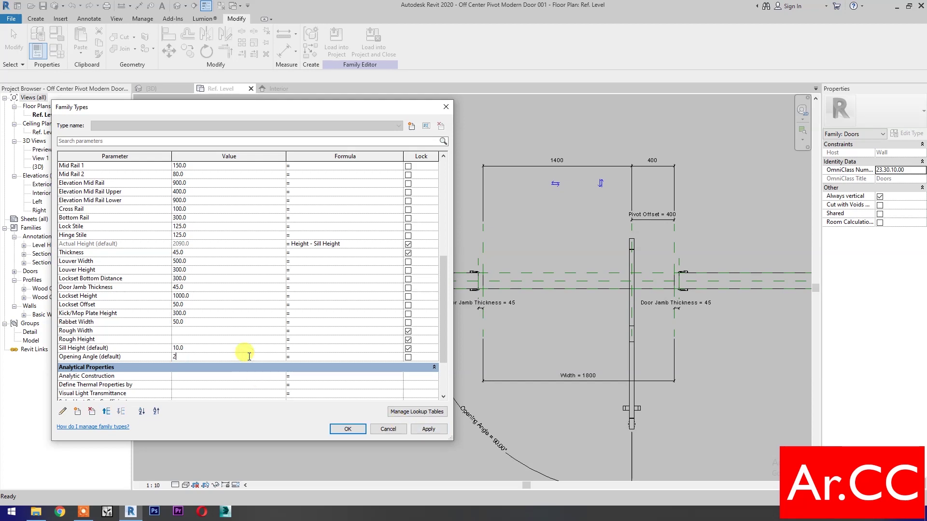
pyautogui.click(429, 430)
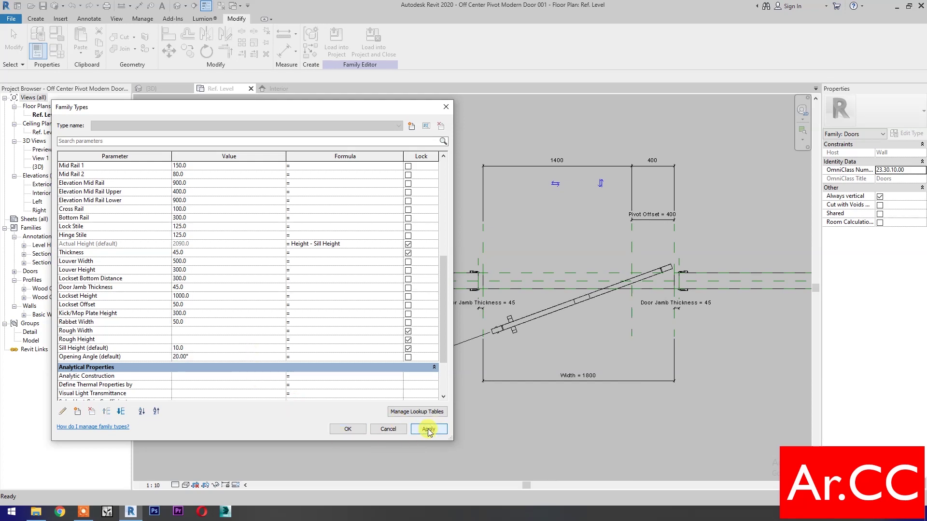
# - Set Width to 1500 and Opening Angle back to 0°, then accept the changes
pyautogui.scroll(6, 225, 194)
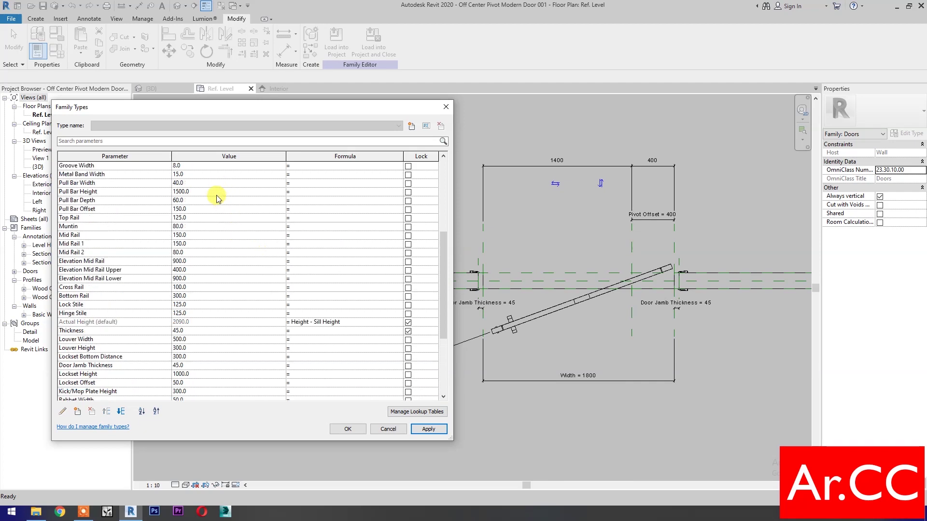
pyautogui.click(213, 195)
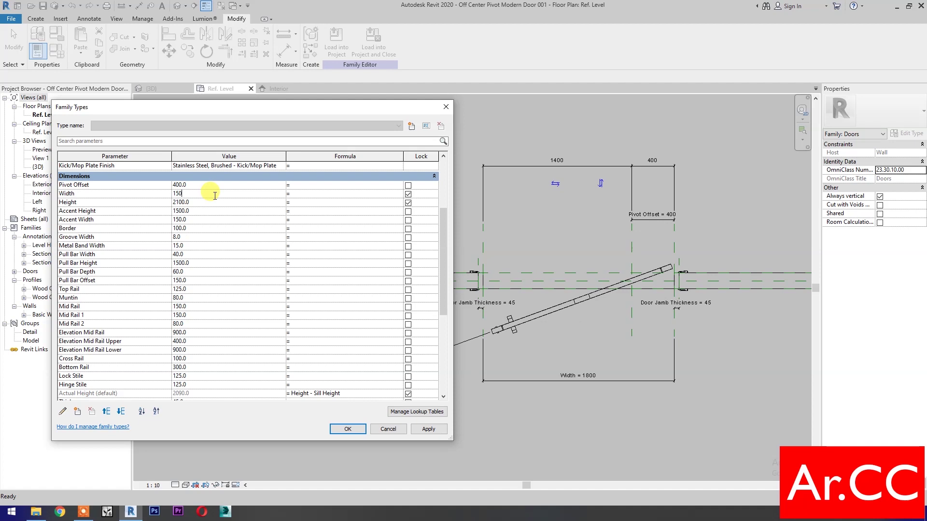
pyautogui.click(428, 429)
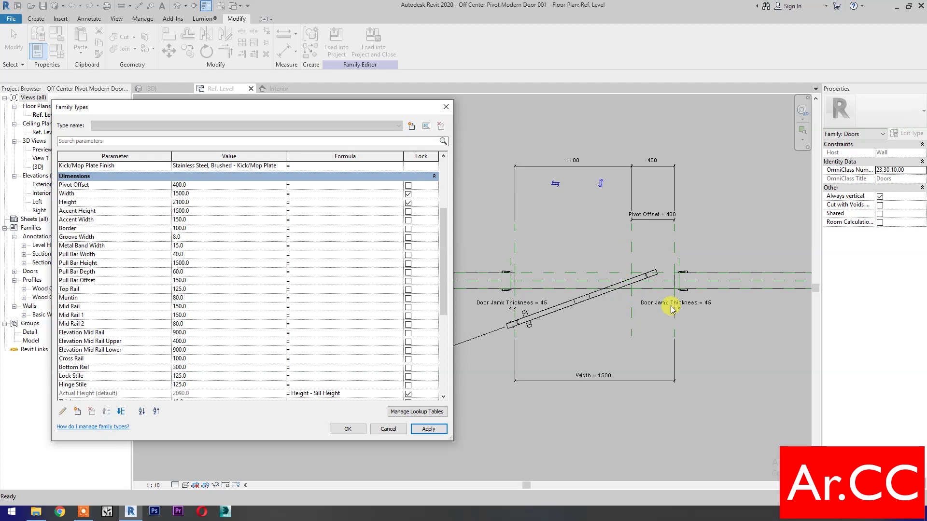
pyautogui.scroll(-5, 215, 378)
pyautogui.click(216, 382)
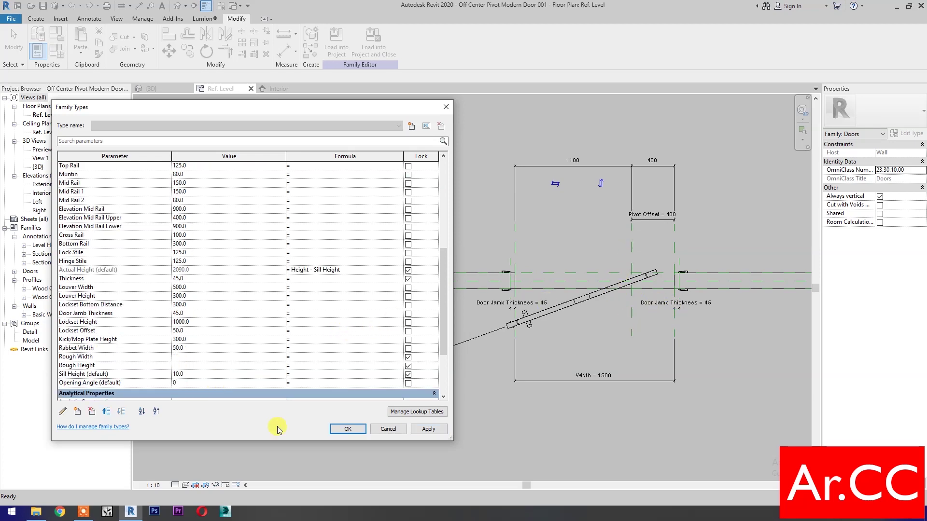
pyautogui.click(428, 430)
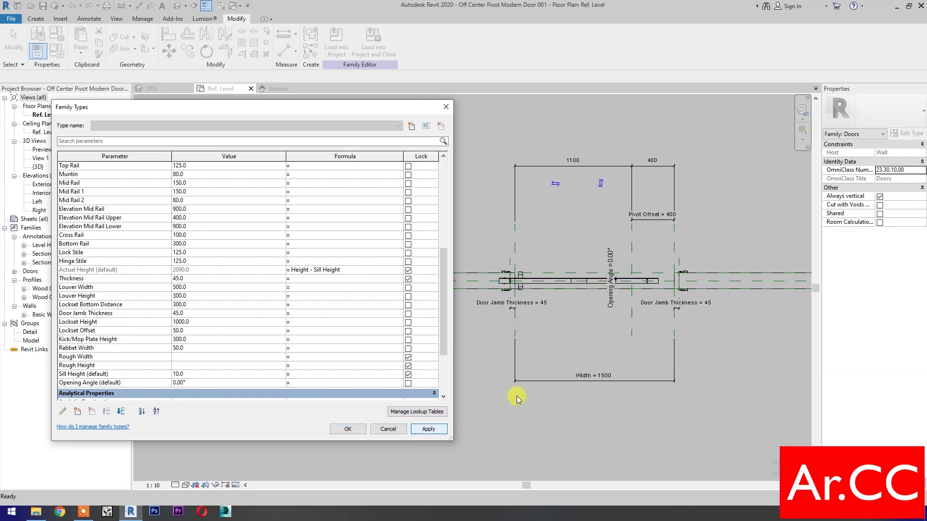
pyautogui.click(348, 429)
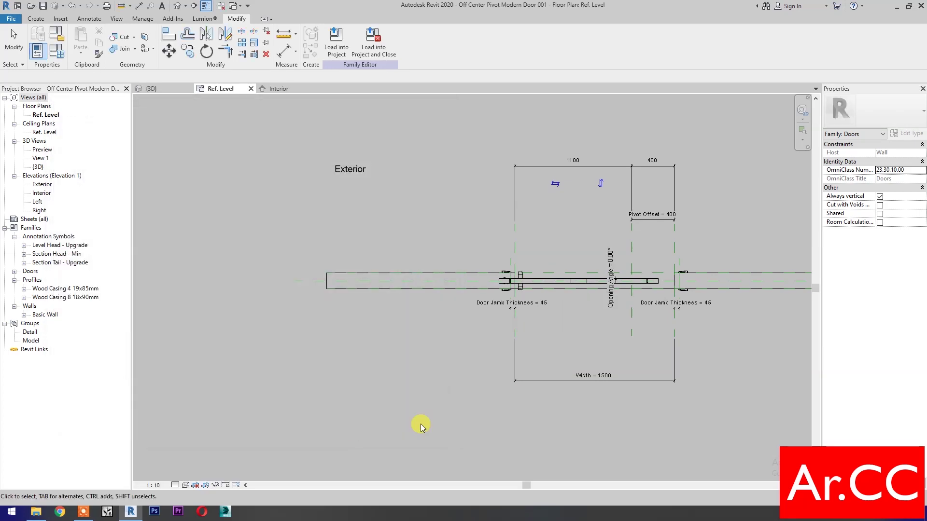
# - Align the door leaf's pivot reference line onto the Center (Left/Right) reference plane
pyautogui.click(168, 37)
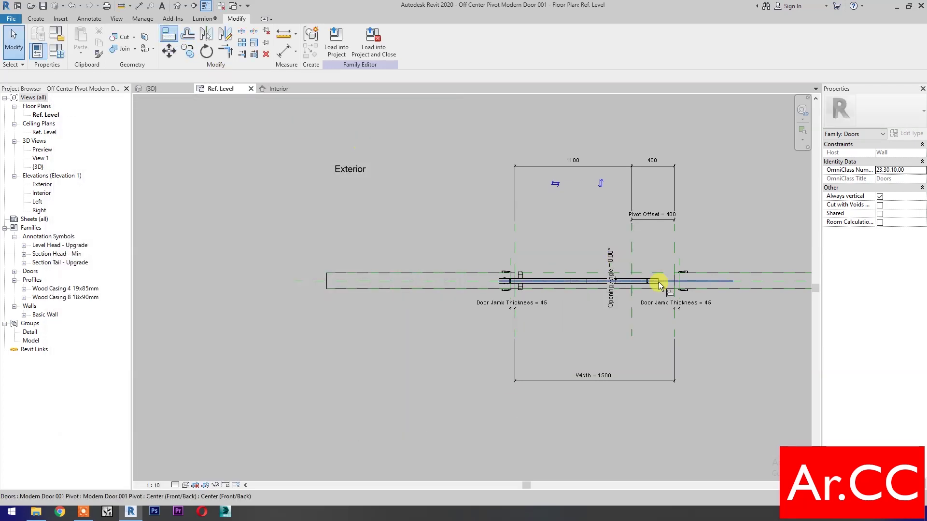
pyautogui.click(630, 245)
pyautogui.scroll(5, 638, 286)
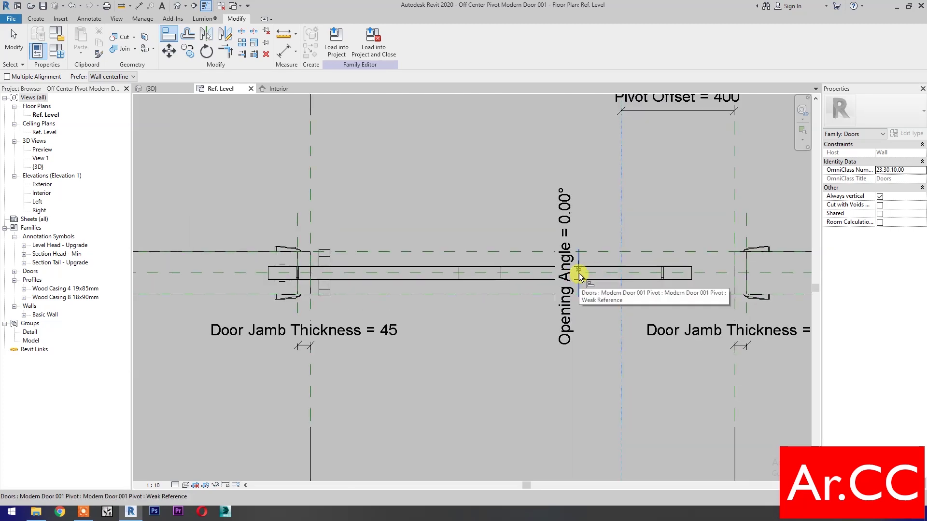
pyautogui.scroll(2, 579, 276)
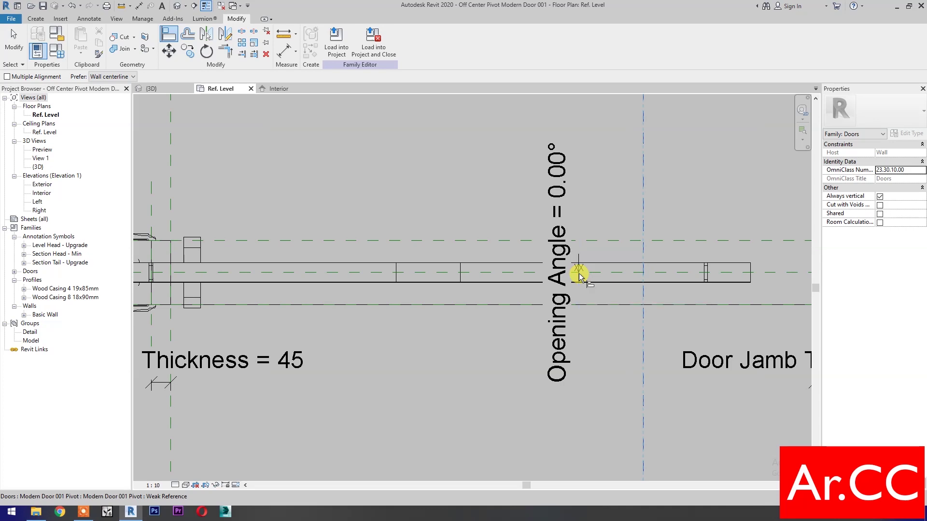
pyautogui.click(578, 276)
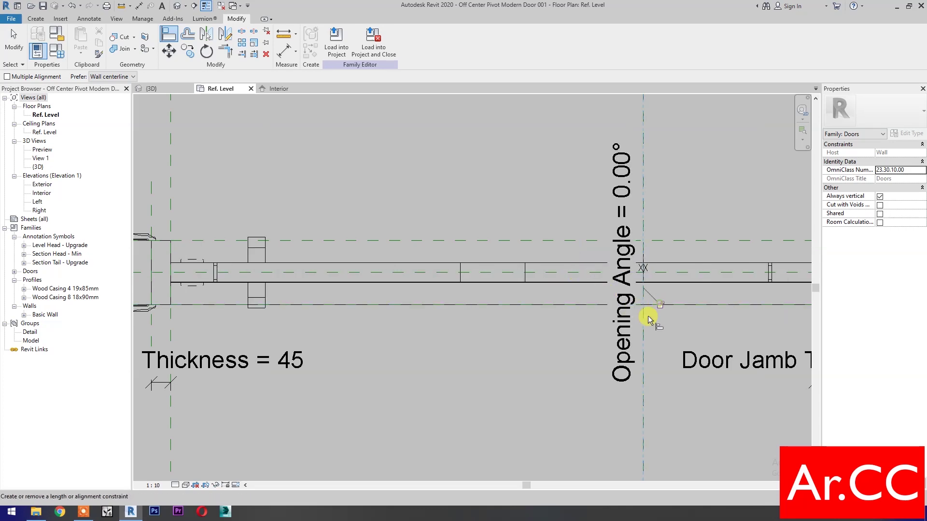
pyautogui.scroll(-5, 636, 329)
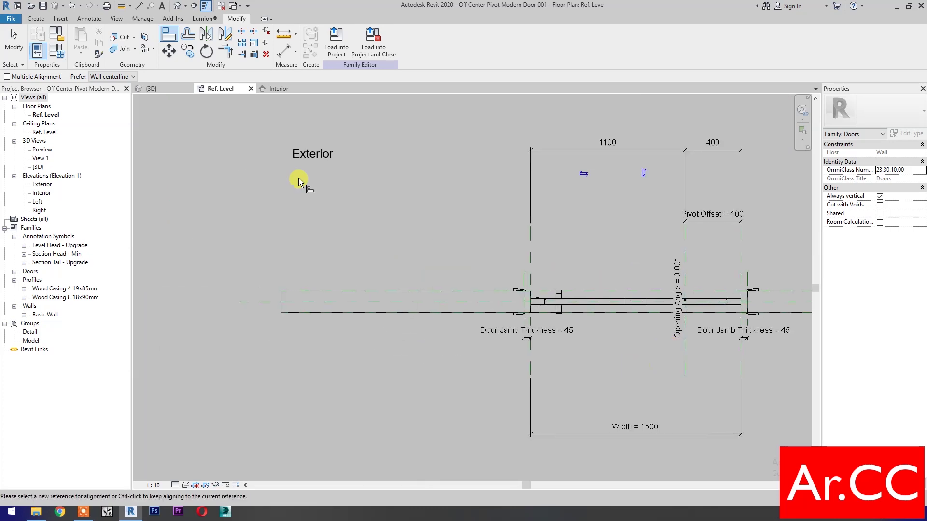
# - In Family Types, flex the Opening Angle to 45° and then 20°
pyautogui.click(57, 51)
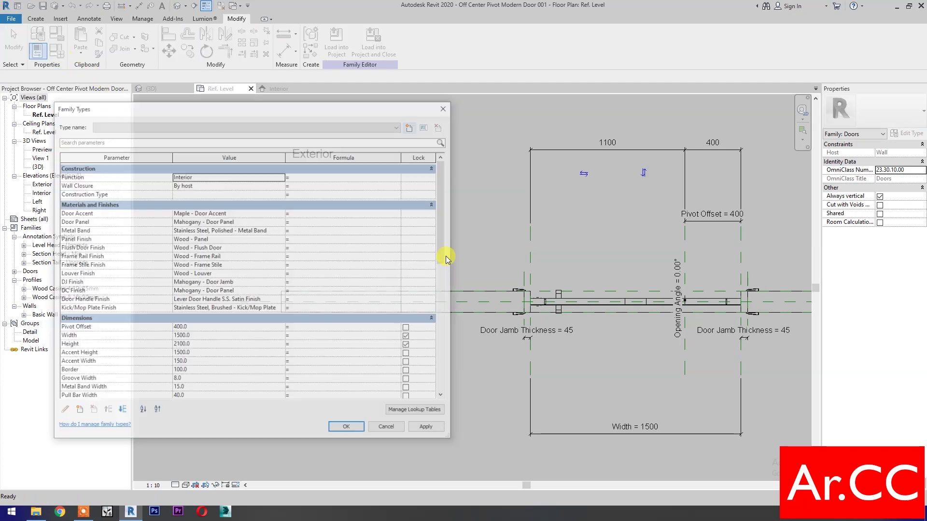
pyautogui.scroll(-8, 221, 386)
pyautogui.scroll(-2, 221, 386)
pyautogui.click(222, 383)
pyautogui.write('45')
pyautogui.click(428, 429)
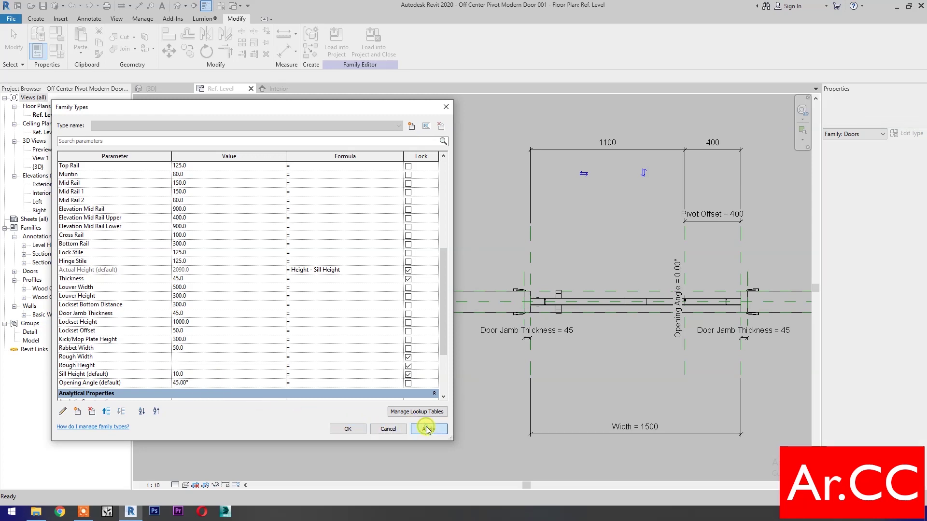
pyautogui.click(237, 383)
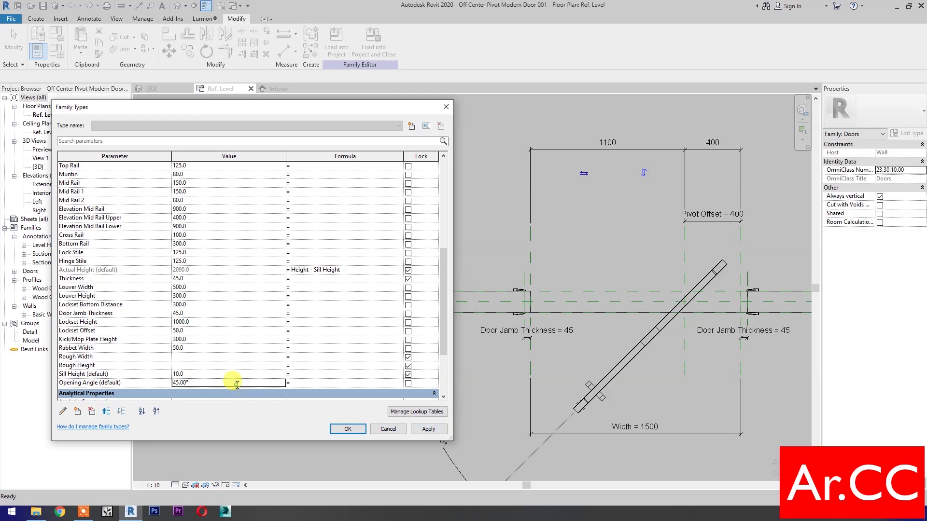
pyautogui.write('20')
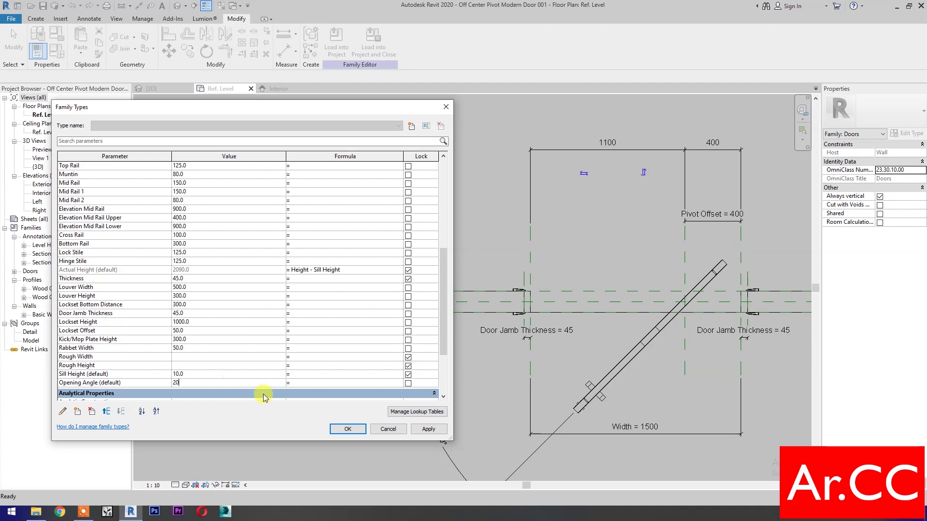
pyautogui.click(432, 431)
# - Set the door Width to 1600 and close it with a 0° Opening Angle
pyautogui.scroll(3, 238, 253)
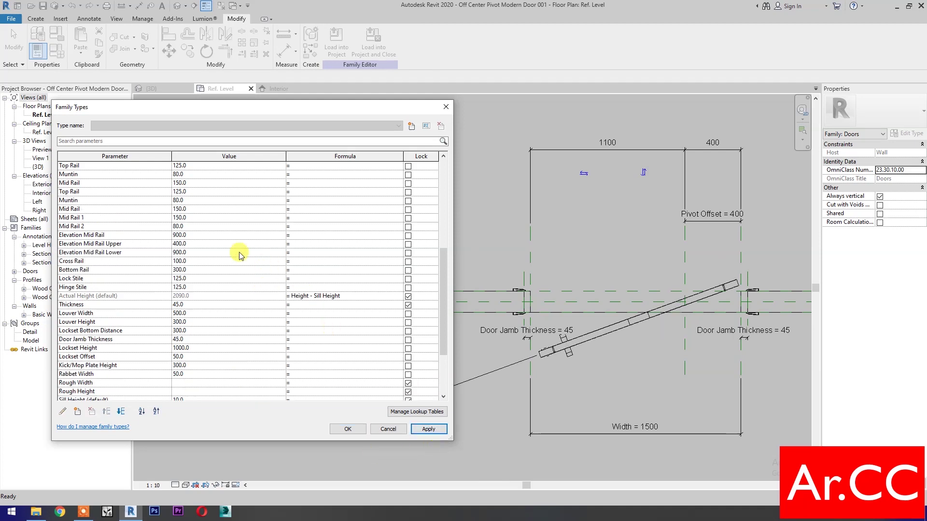
pyautogui.scroll(4, 227, 202)
pyautogui.click(211, 246)
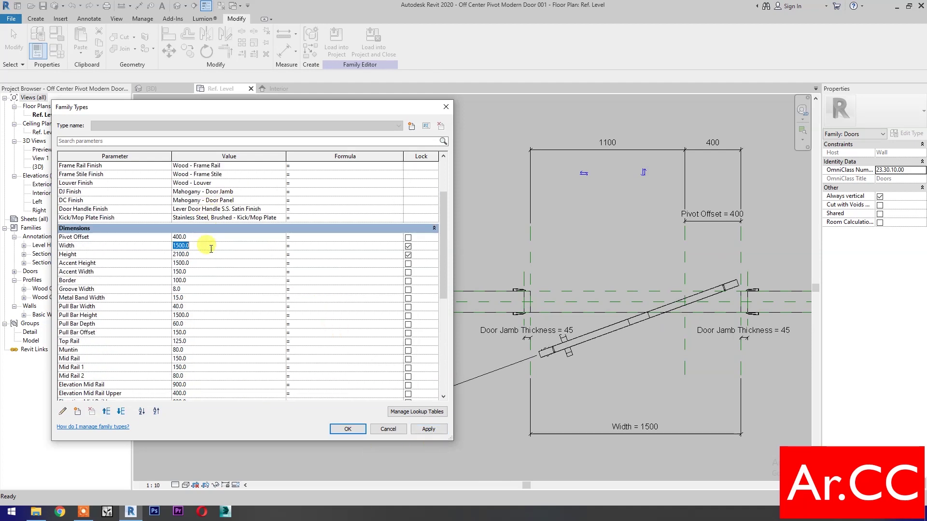
pyautogui.write('1600')
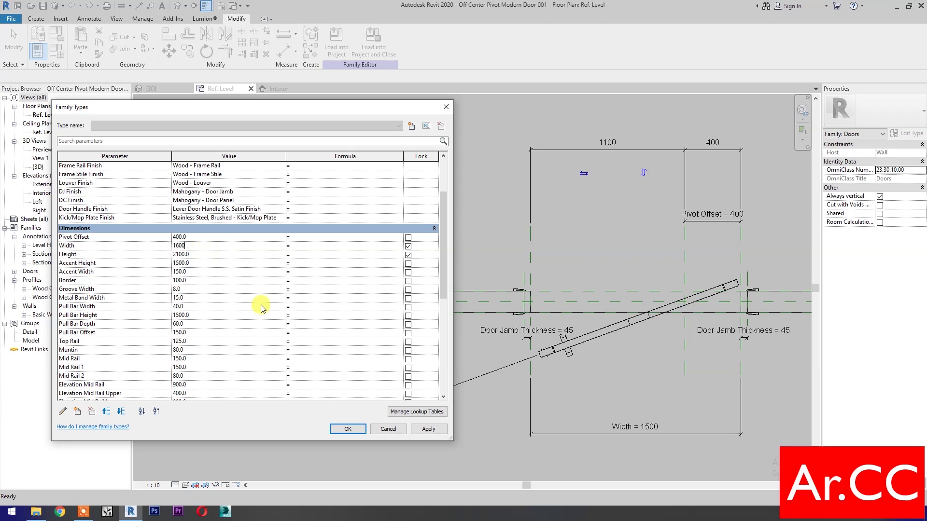
pyautogui.click(420, 431)
pyautogui.scroll(-8, 241, 313)
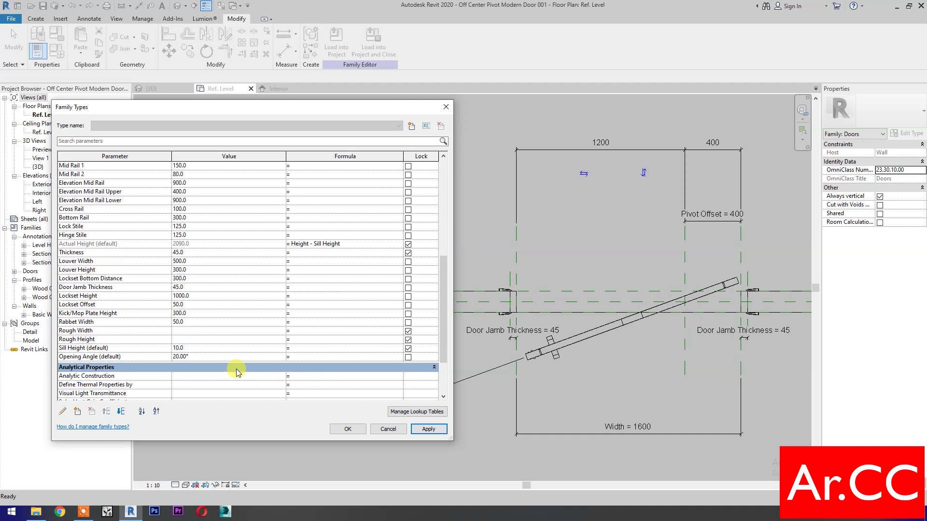
pyautogui.click(240, 357)
pyautogui.doubleClick(240, 357)
pyautogui.write('0')
pyautogui.click(436, 431)
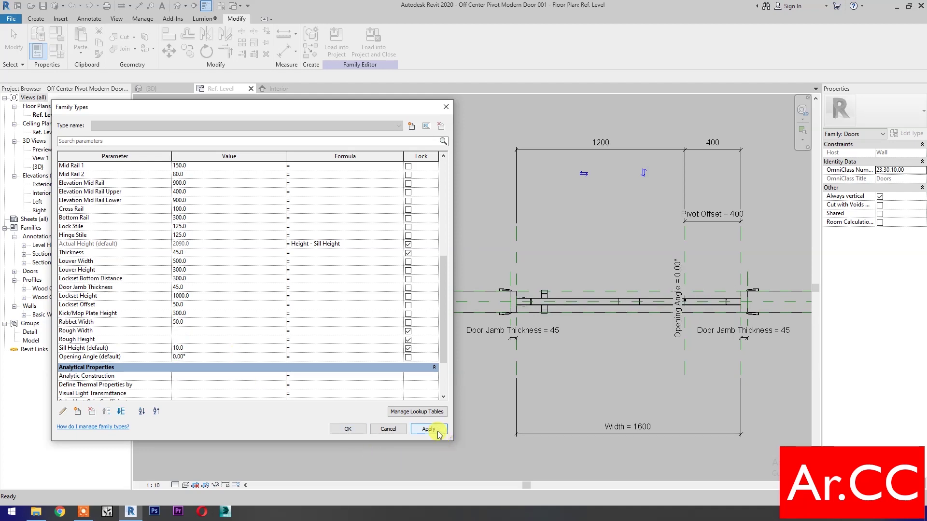
# - Swing the door open to a 45° and then a 90° Opening Angle
pyautogui.doubleClick(216, 358)
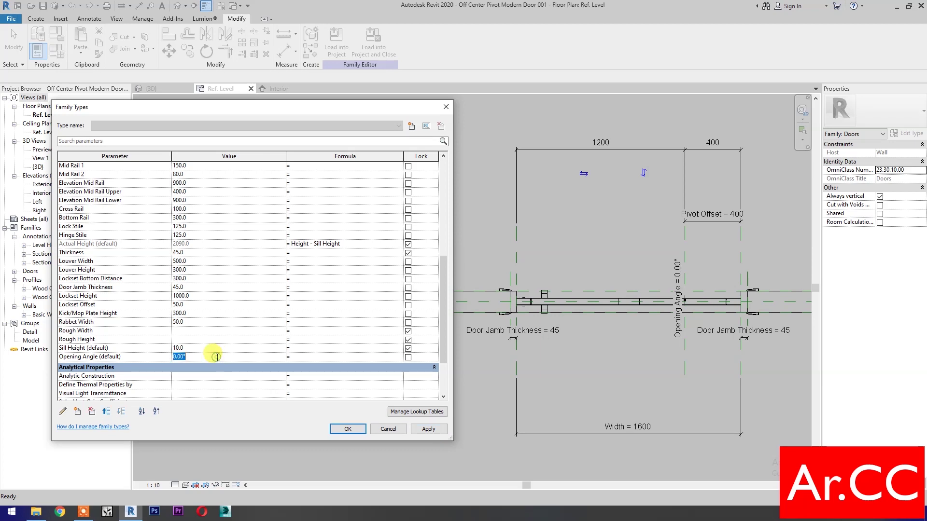
pyautogui.click(427, 429)
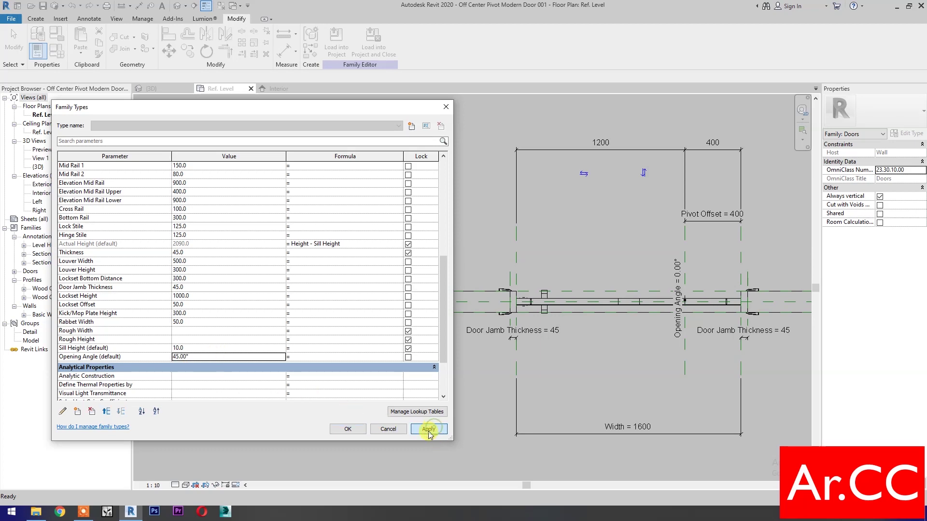
pyautogui.doubleClick(234, 356)
pyautogui.write('90')
pyautogui.click(428, 430)
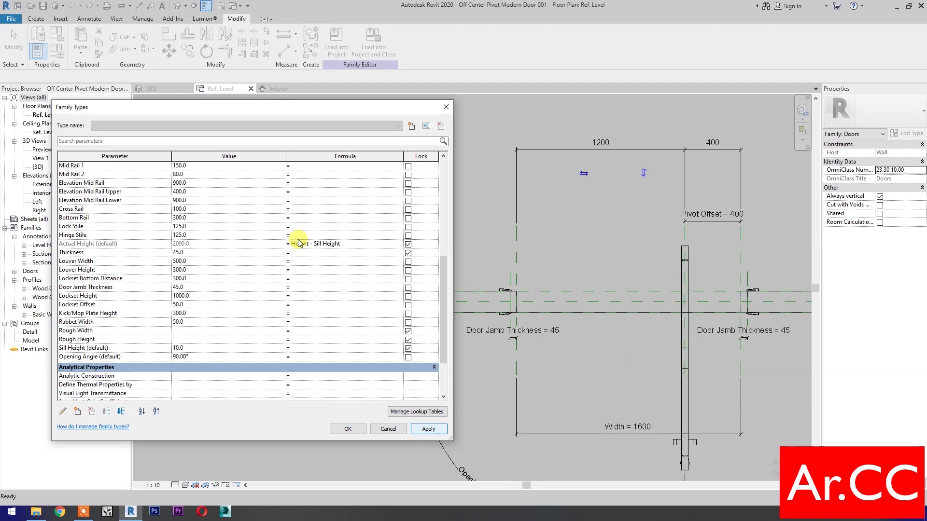
pyautogui.scroll(3, 108, 232)
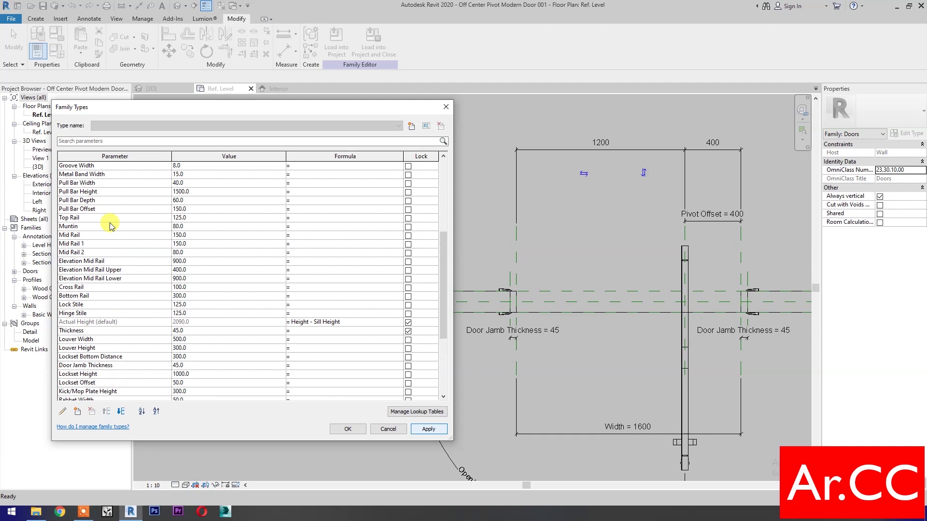
pyautogui.scroll(3, 107, 231)
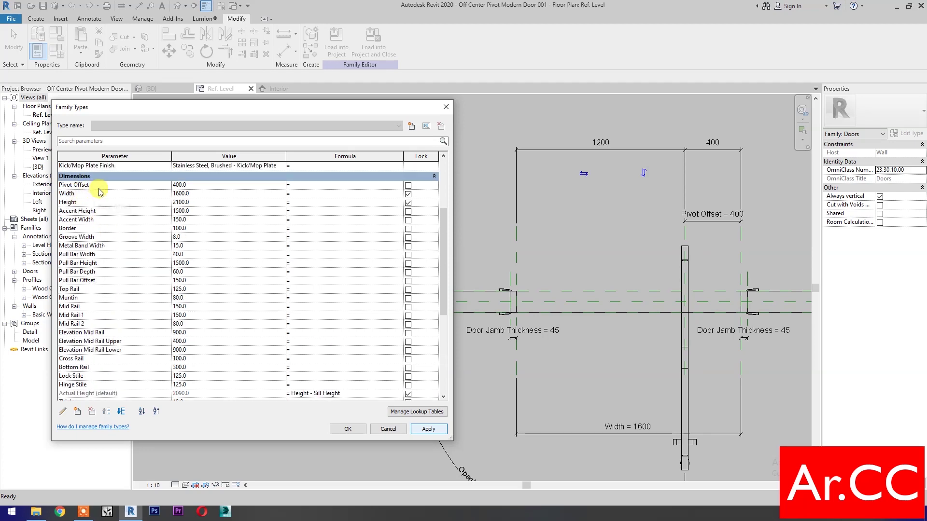
pyautogui.click(198, 186)
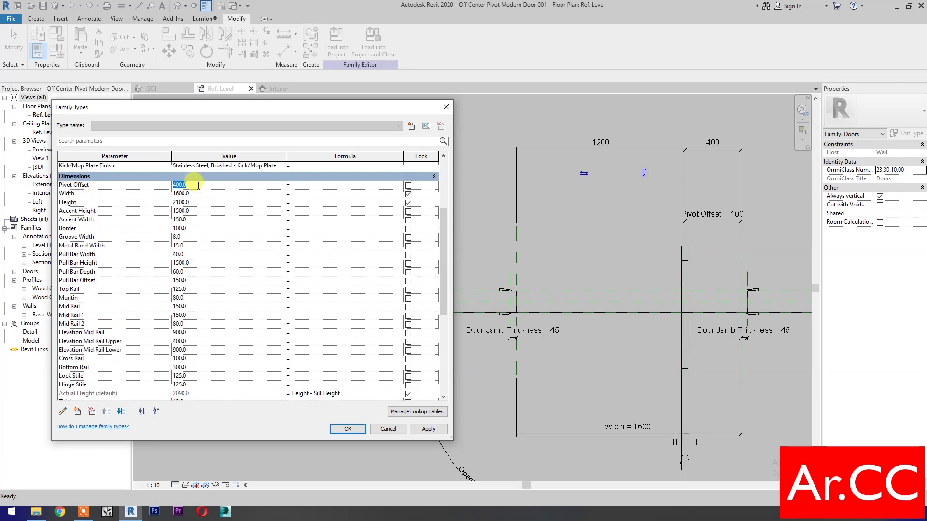
# - Set Pivot Offset to 200 and close the door with a 0° Opening Angle
pyautogui.write('200')
pyautogui.click(427, 430)
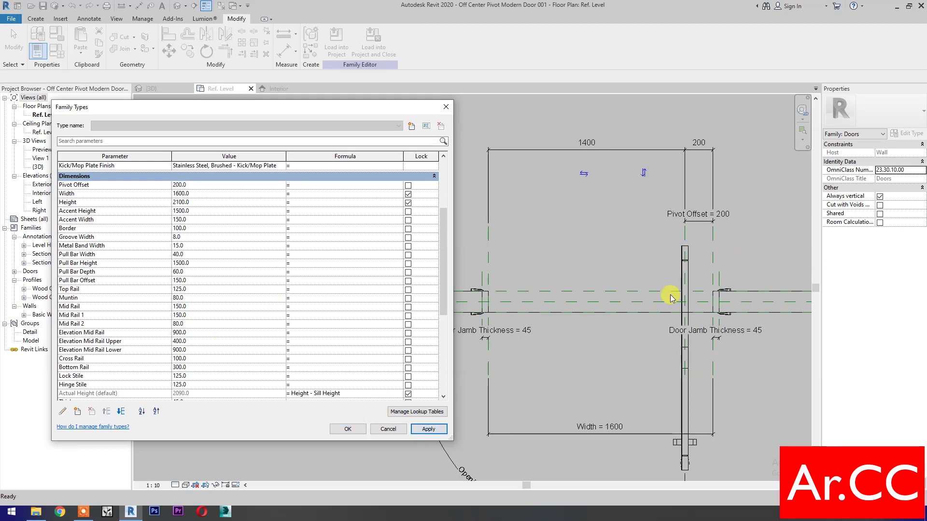
pyautogui.scroll(-6, 255, 365)
pyautogui.click(247, 358)
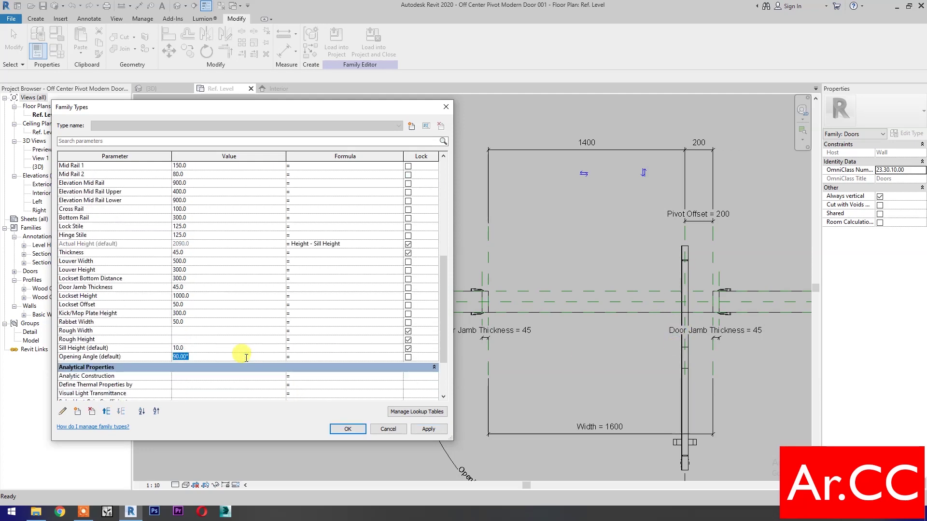
pyautogui.write('0')
pyautogui.click(429, 429)
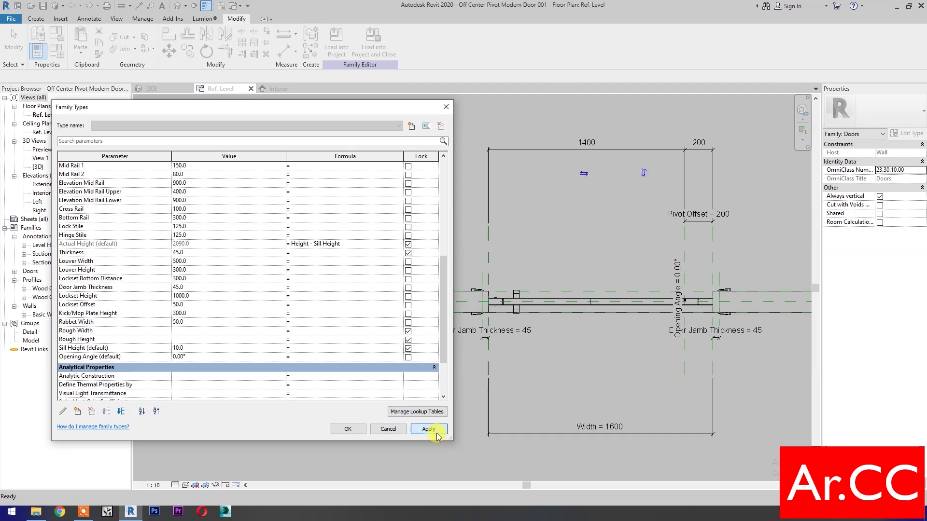
# - Test the door at 90° and 45° Opening Angle, then close it at 0° and accept
pyautogui.click(231, 356)
pyautogui.write('90')
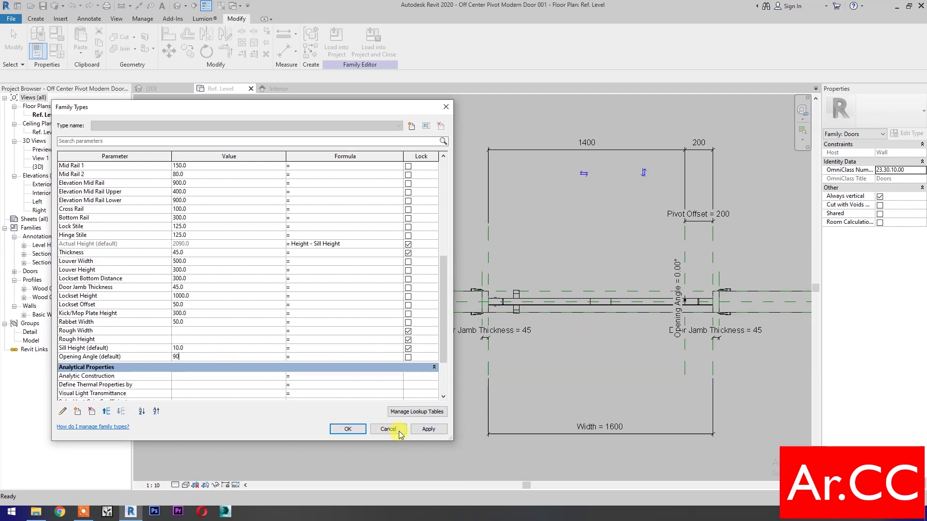
pyautogui.click(429, 429)
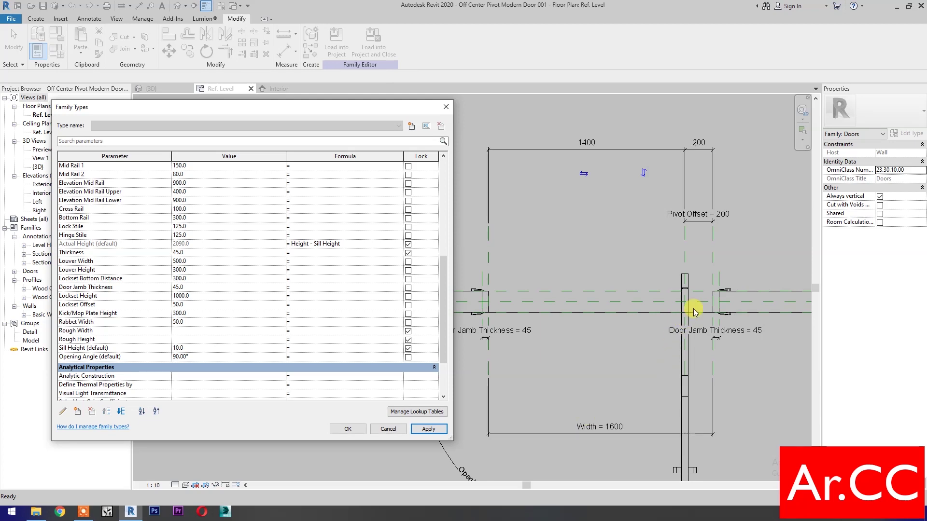
pyautogui.click(256, 357)
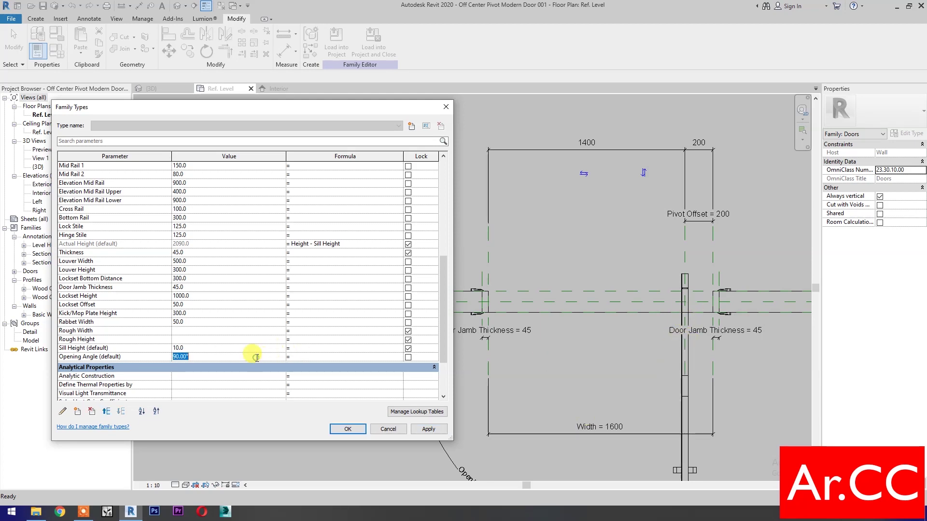
pyautogui.write('45')
pyautogui.click(429, 429)
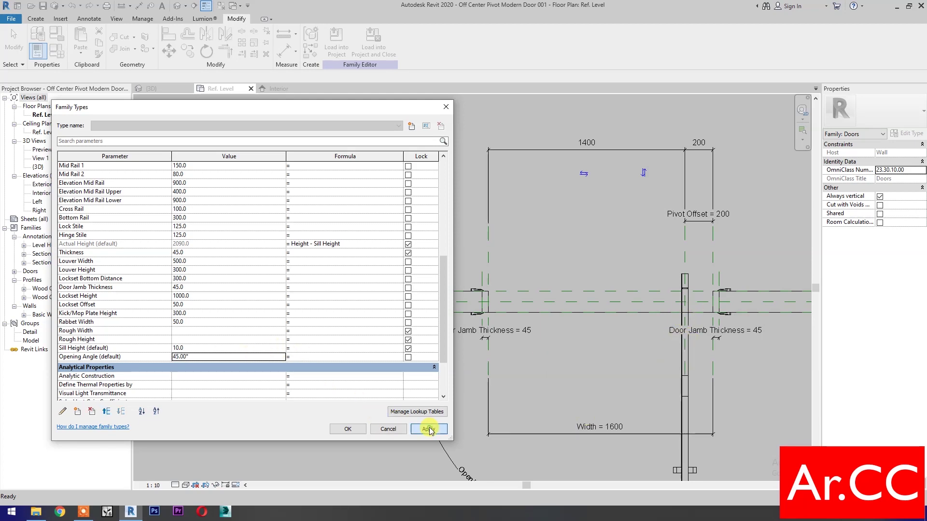
pyautogui.click(231, 349)
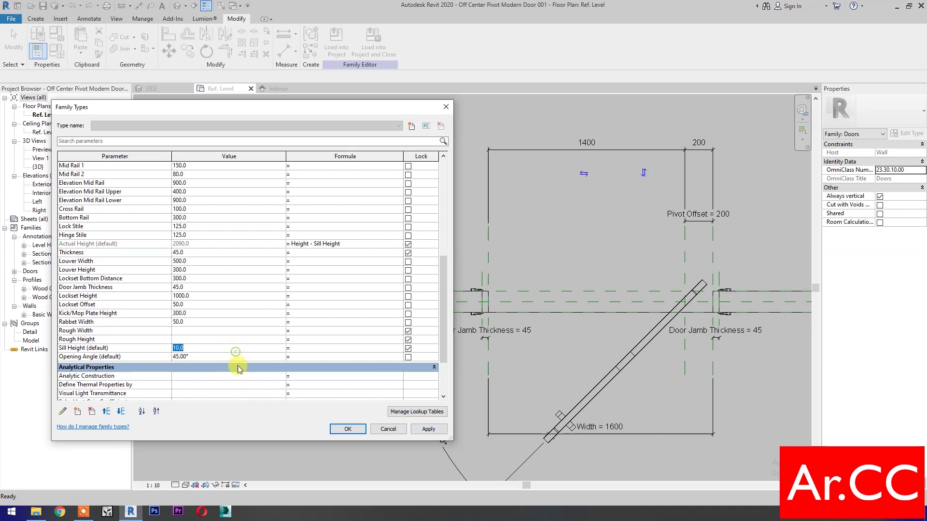
pyautogui.click(241, 366)
pyautogui.click(243, 358)
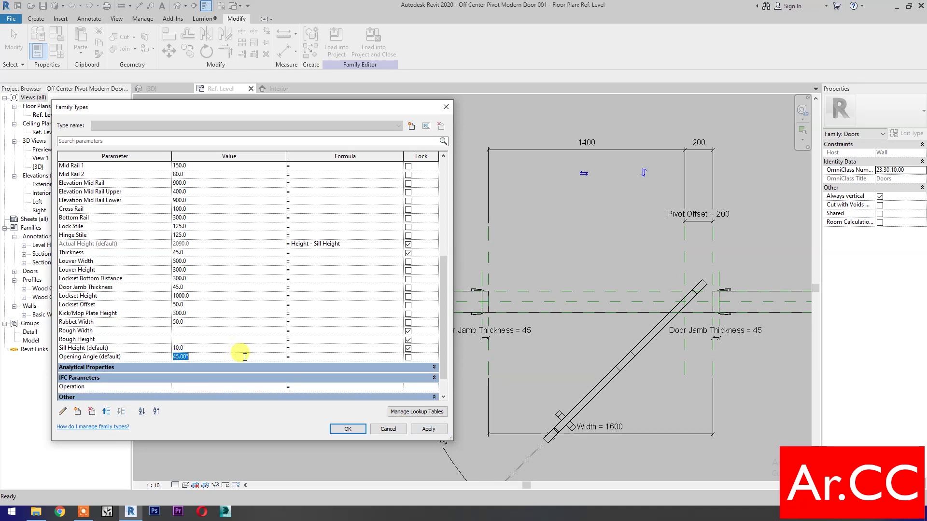
pyautogui.write('0')
pyautogui.click(425, 429)
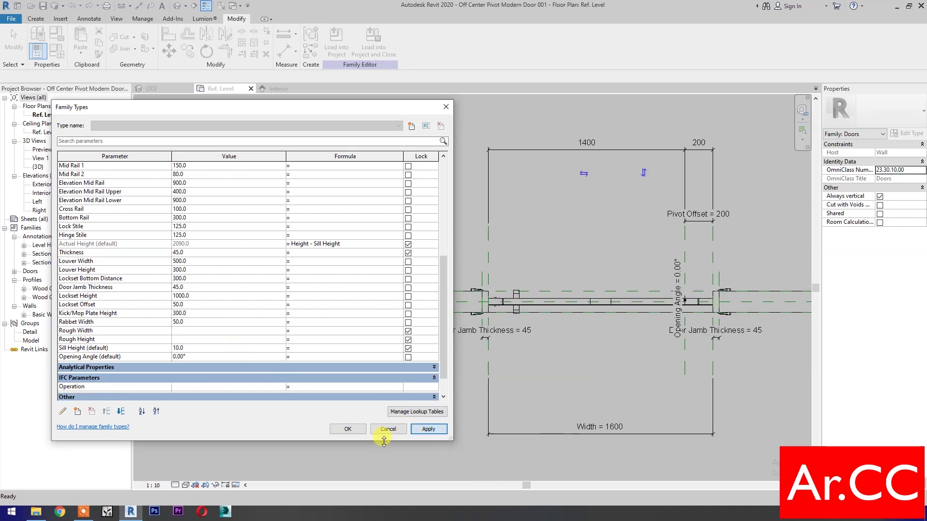
pyautogui.click(339, 429)
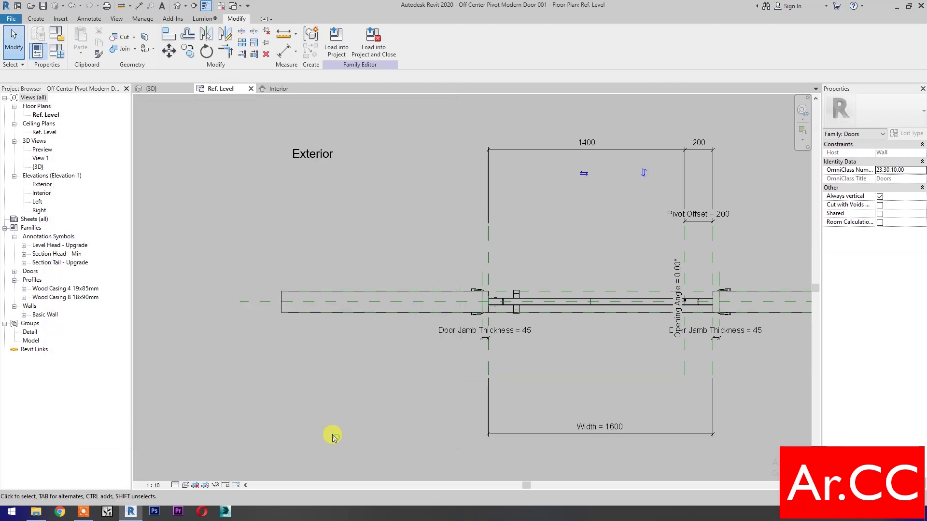
# - In the {3D} view, flex the door's Opening Angle to 80°
pyautogui.click(179, 89)
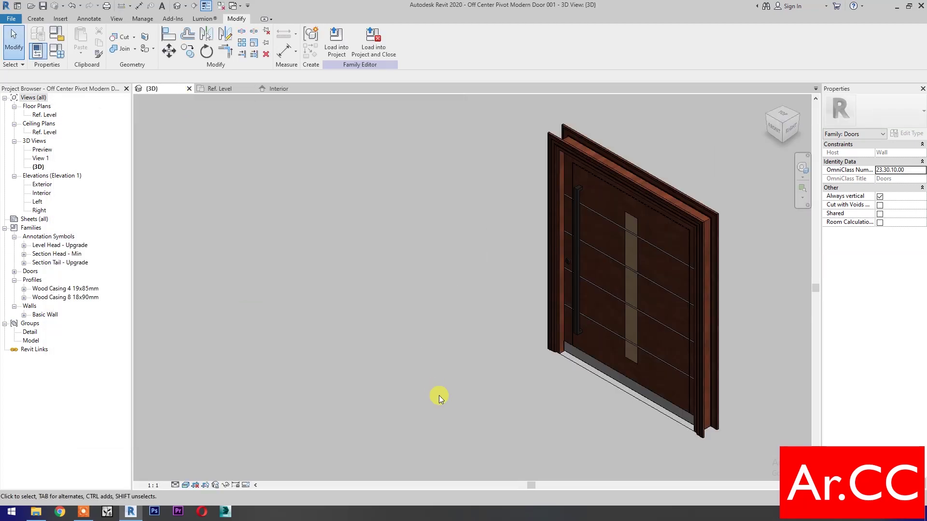
pyautogui.keyDown('shift'); pyautogui.moveTo(438, 395); pyautogui.dragTo(467, 408, button='middle'); pyautogui.keyUp('shift')
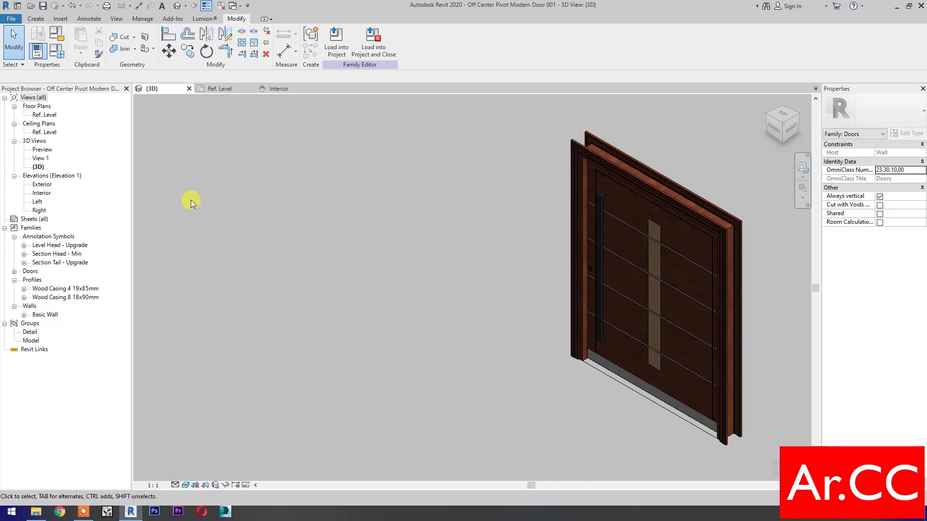
pyautogui.click(62, 54)
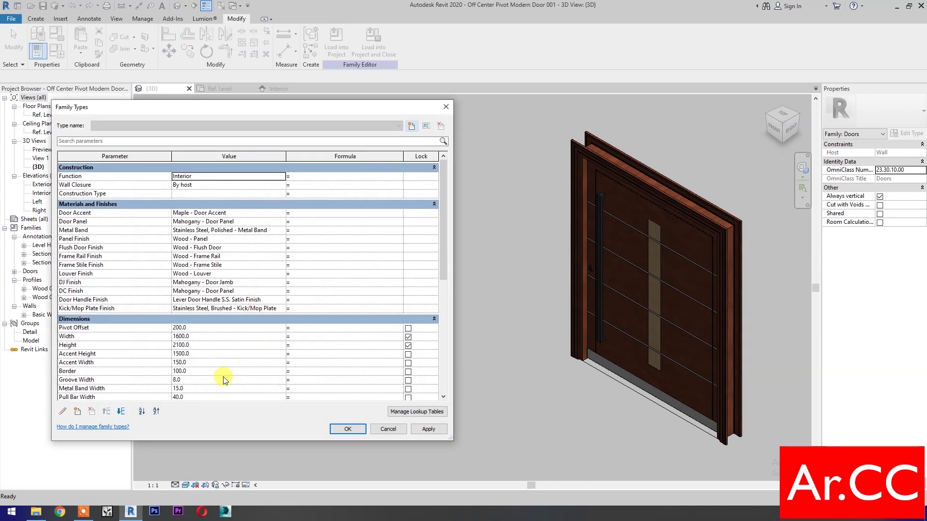
pyautogui.scroll(-5, 221, 372)
pyautogui.scroll(-5, 222, 374)
pyautogui.scroll(-4, 239, 374)
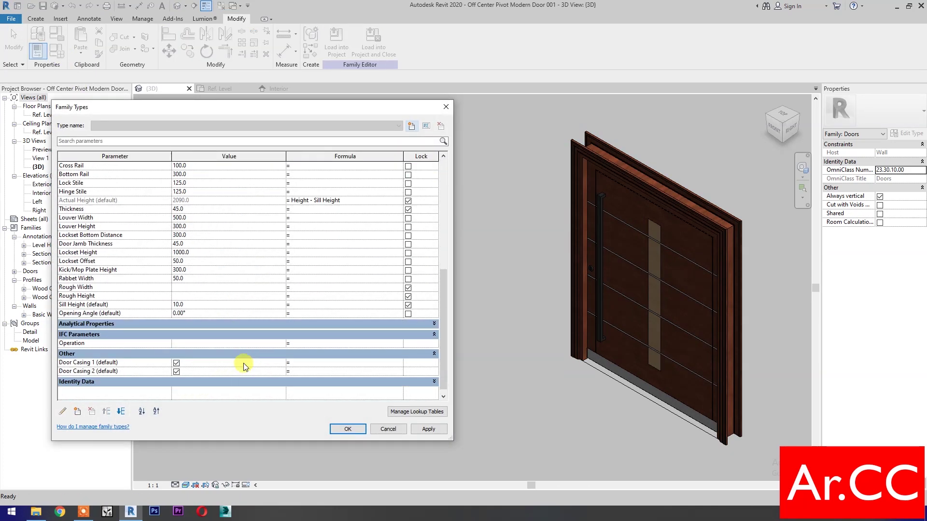
pyautogui.click(243, 312)
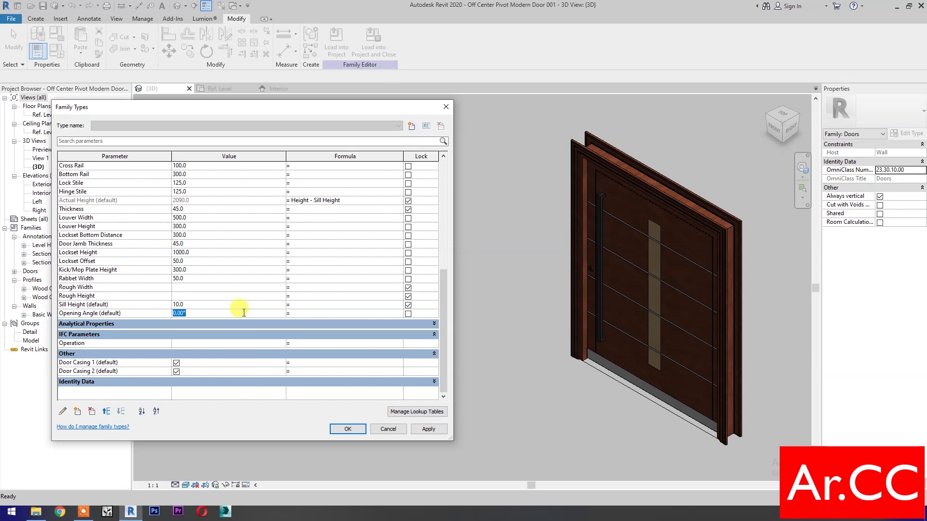
pyautogui.click(428, 431)
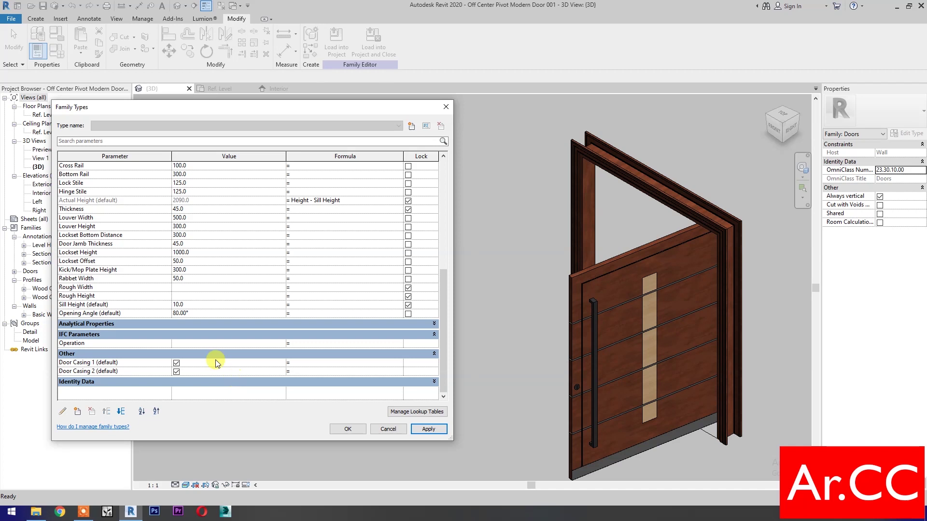
# - Reduce the Opening Angle to 20° and accept the Family Types changes
pyautogui.click(211, 312)
pyautogui.write('20')
pyautogui.click(425, 430)
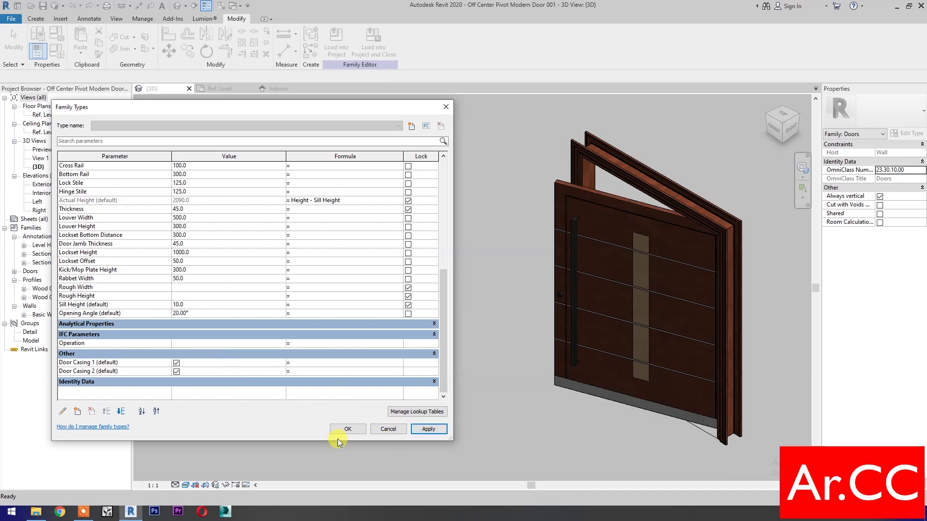
pyautogui.click(341, 431)
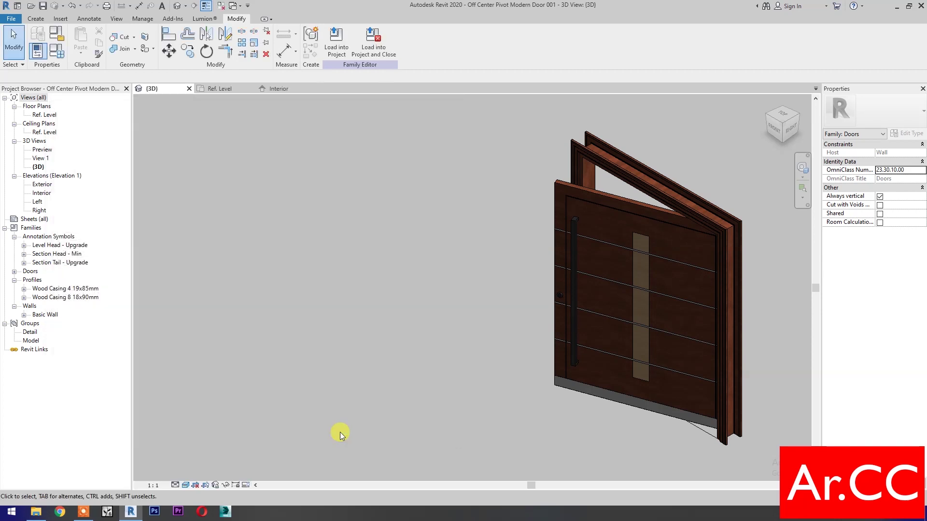
pyautogui.moveTo(416, 431); pyautogui.dragTo(344, 431, button='middle')
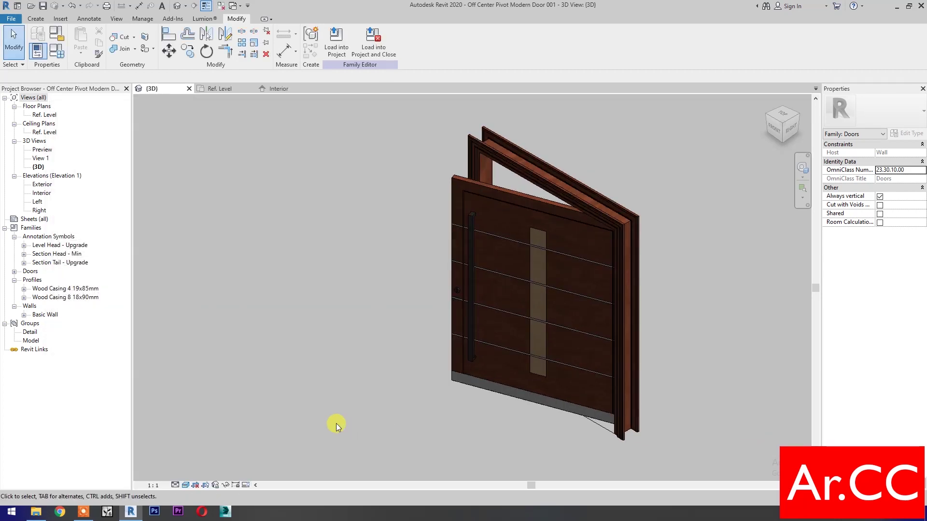